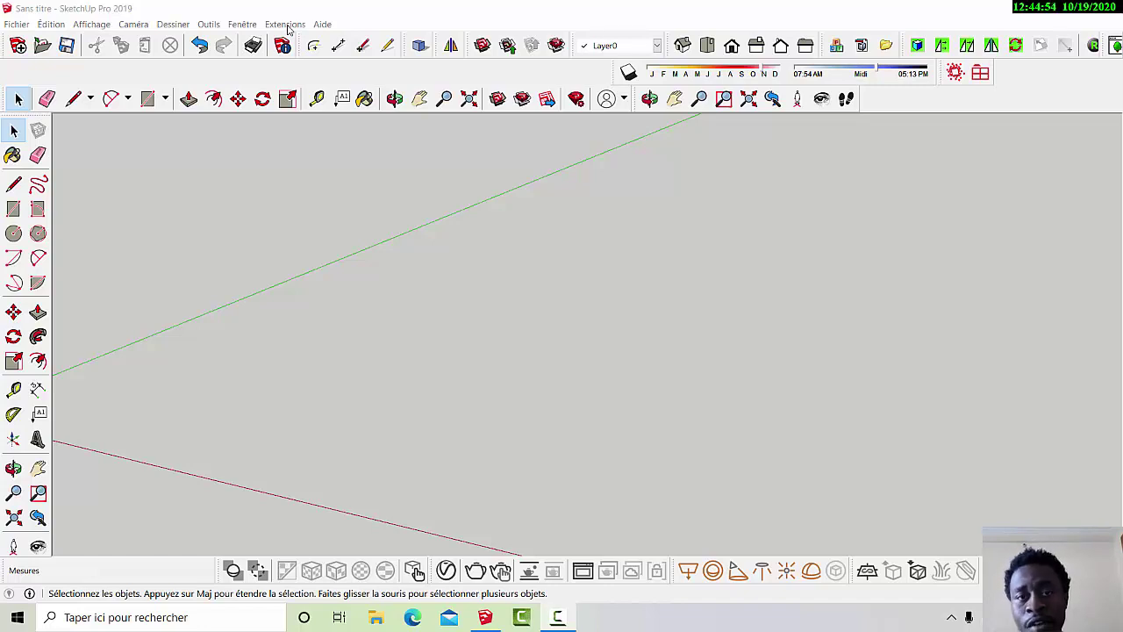
{"action": "left_click", "coordinate": [286, 24]}
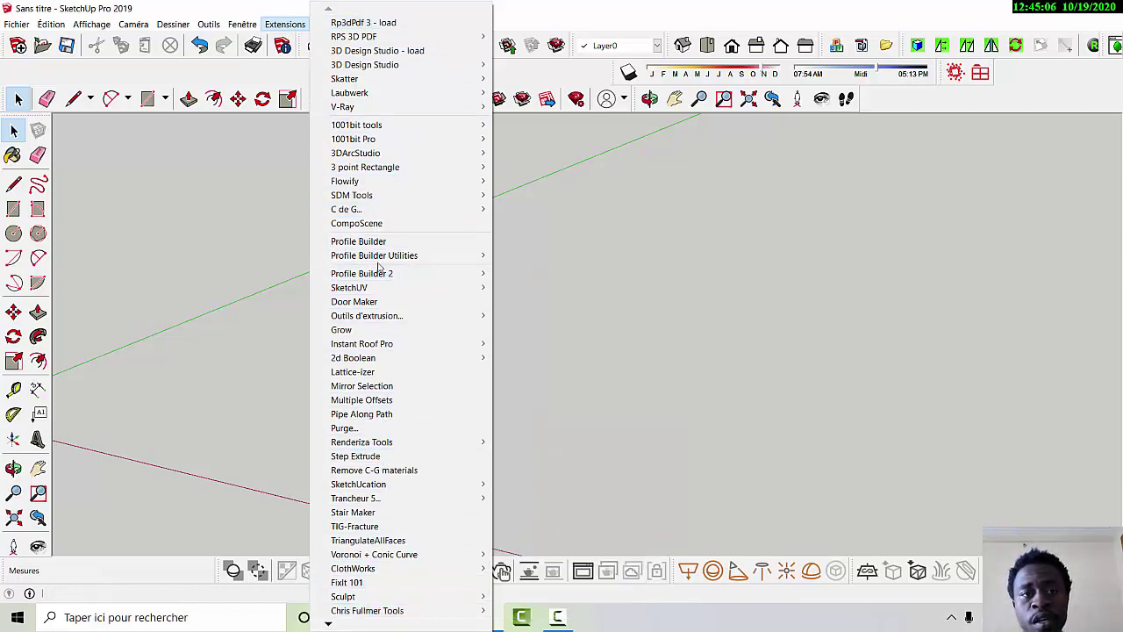
{"action": "mouse_move", "coordinate": [345, 94]}
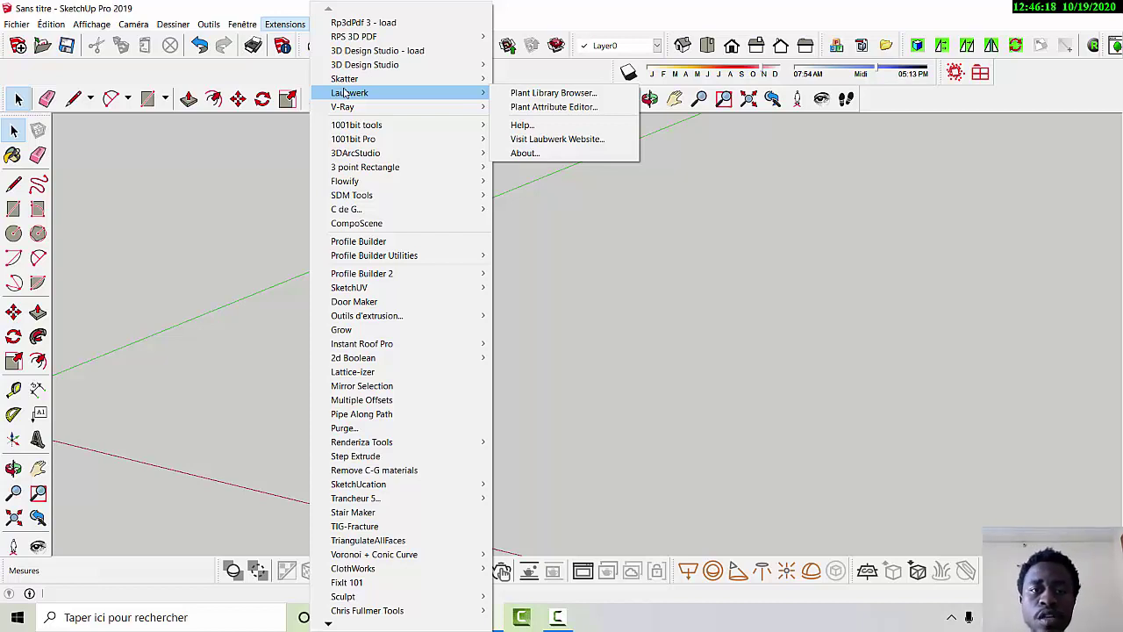
{"action": "left_click", "coordinate": [541, 289]}
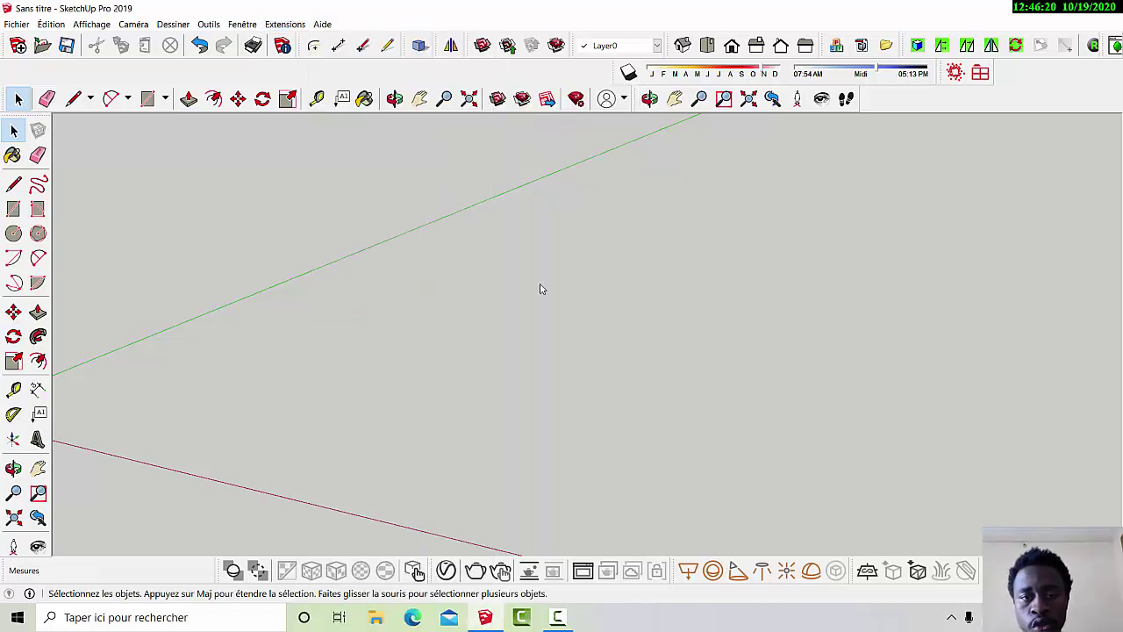
Draw a rectangle of about 560 by 260 cm flat on the ground beside the axes.
{"action": "left_click", "coordinate": [164, 99]}
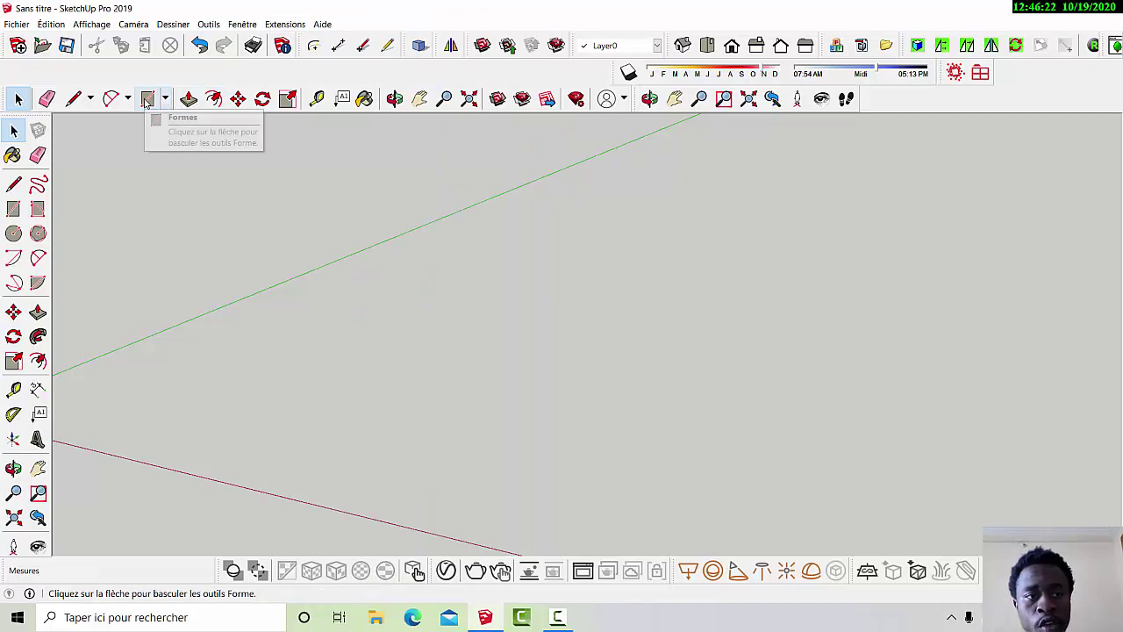
{"action": "left_click", "coordinate": [184, 117]}
{"action": "left_click", "coordinate": [447, 322]}
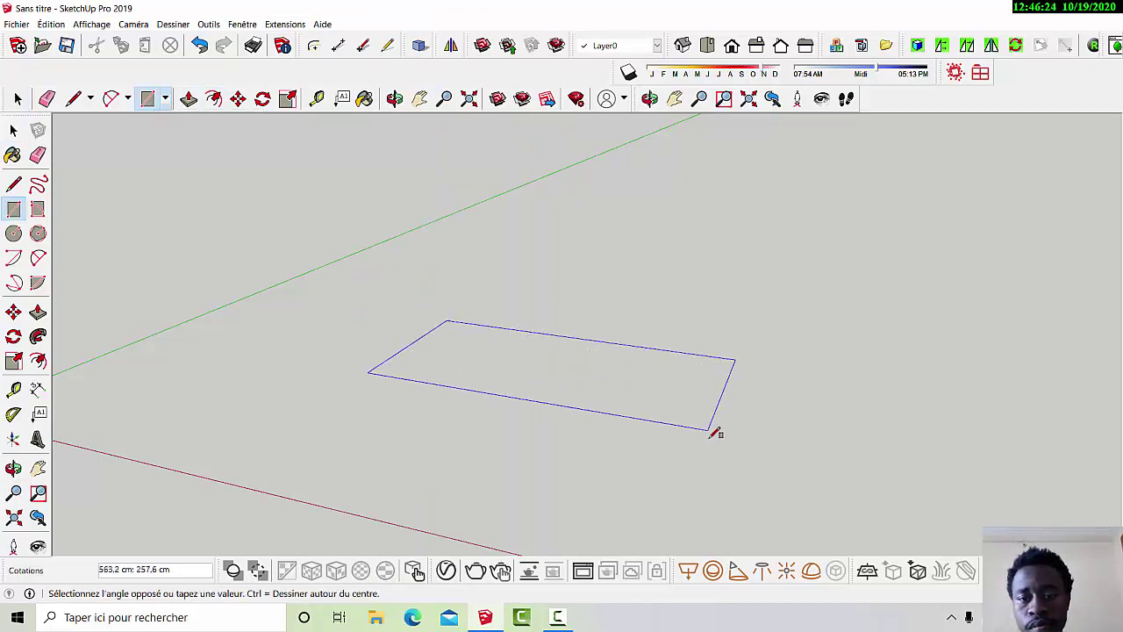
{"action": "left_click", "coordinate": [711, 441]}
{"action": "scroll", "coordinate": [619, 408], "scroll_direction": "up", "scroll_amount": 3}
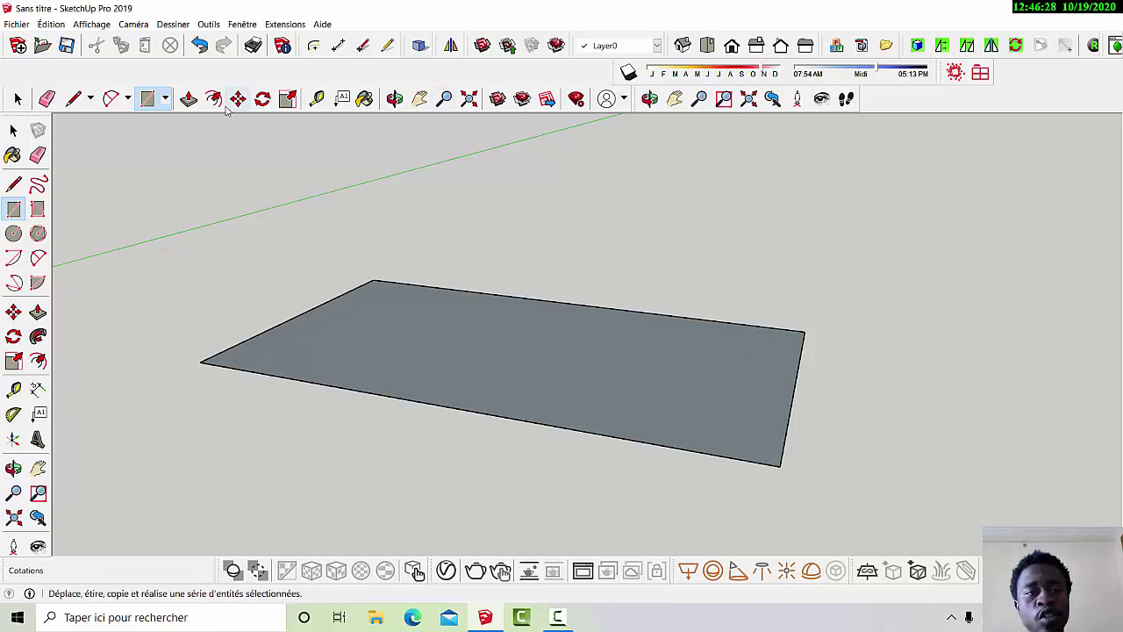
Pull the rectangle up about 116 cm into a solid box with Push/Pull.
{"action": "left_click", "coordinate": [190, 104]}
{"action": "left_click", "coordinate": [531, 351]}
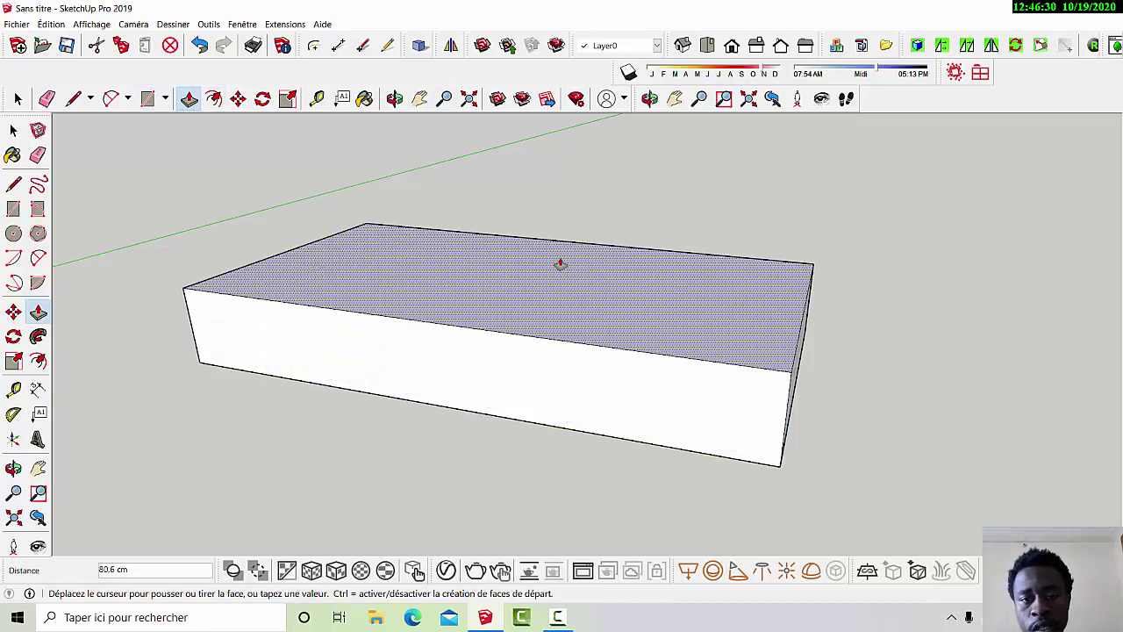
{"action": "left_click", "coordinate": [561, 251]}
{"action": "scroll", "coordinate": [555, 396], "scroll_direction": "down", "scroll_amount": 2}
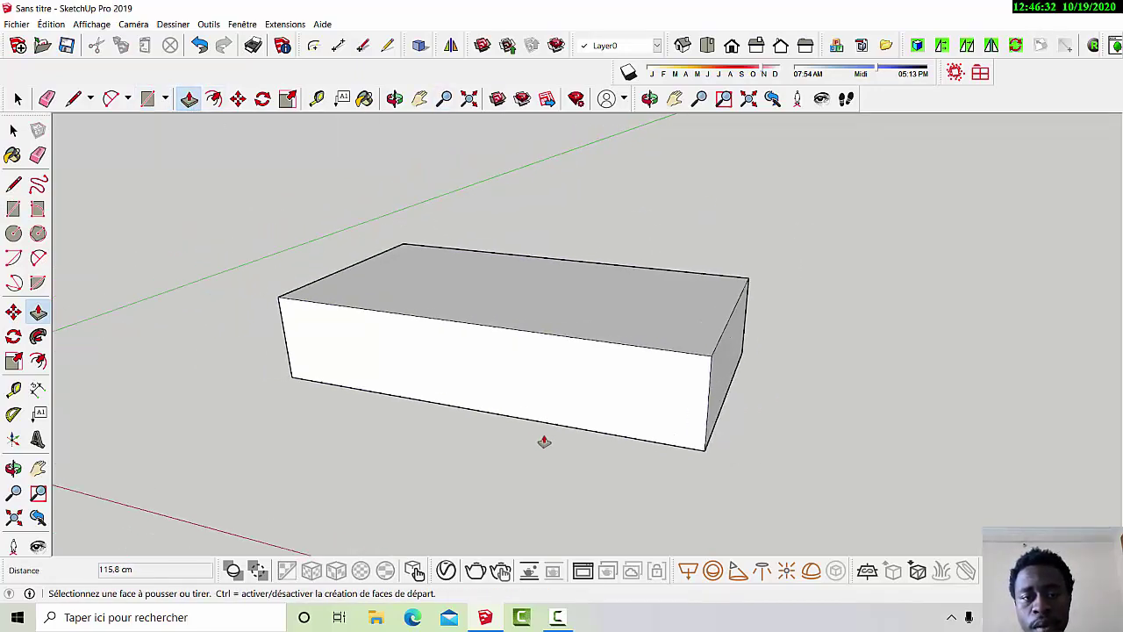
{"action": "scroll", "coordinate": [620, 313], "scroll_direction": "up", "scroll_amount": 2}
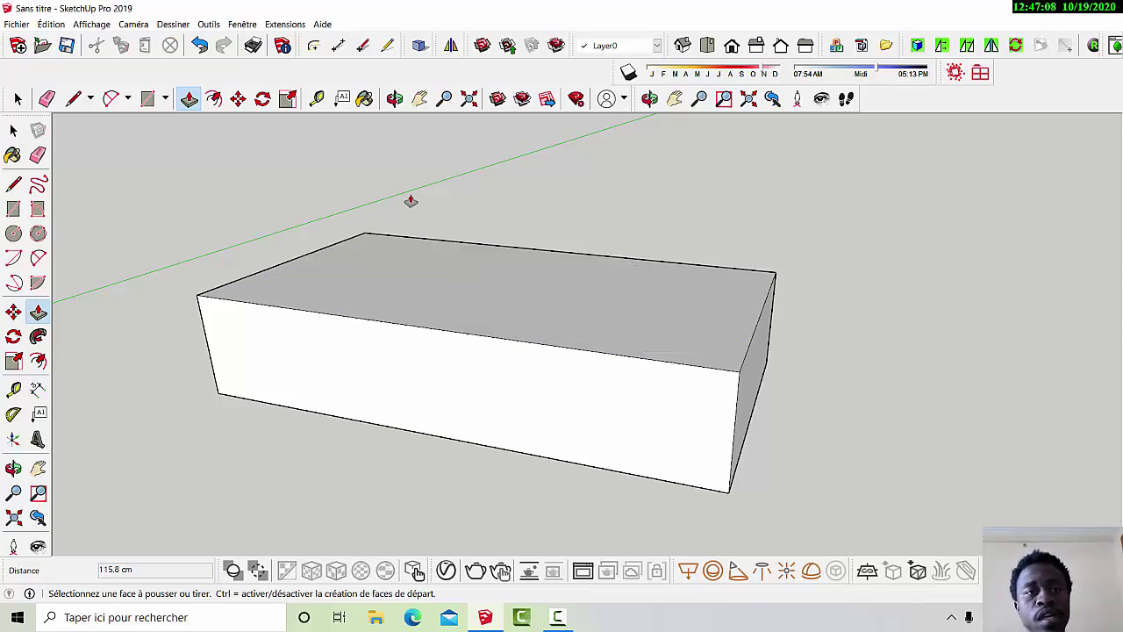
Try to make a roof with Instant Roof Pro while no face is selected, and dismiss its instructions.
{"action": "left_click", "coordinate": [284, 25]}
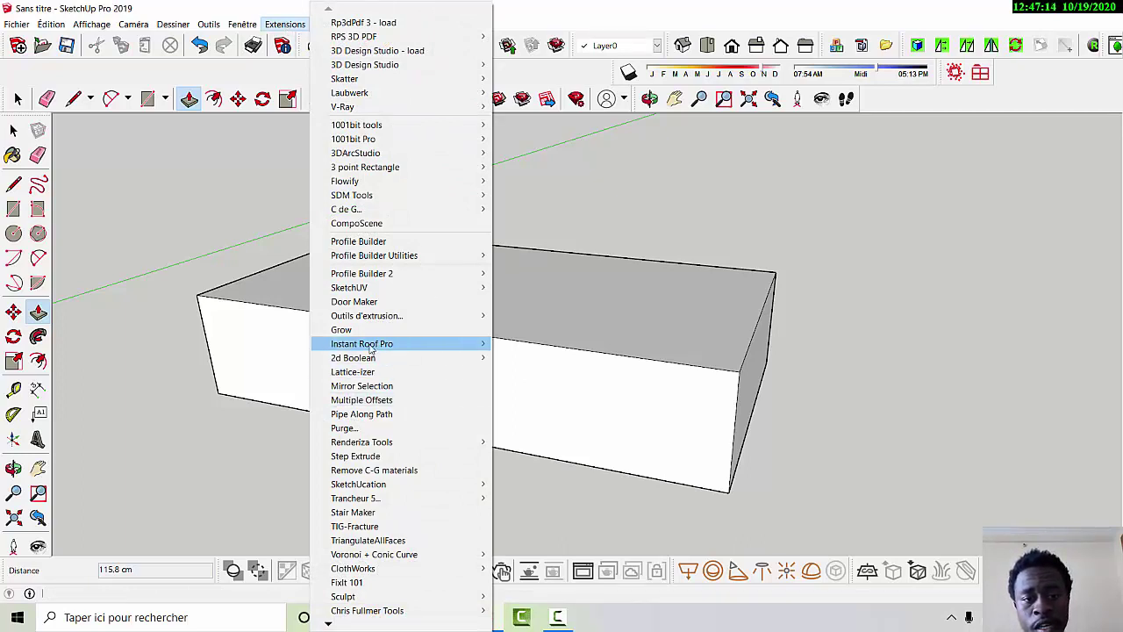
{"action": "mouse_move", "coordinate": [372, 345]}
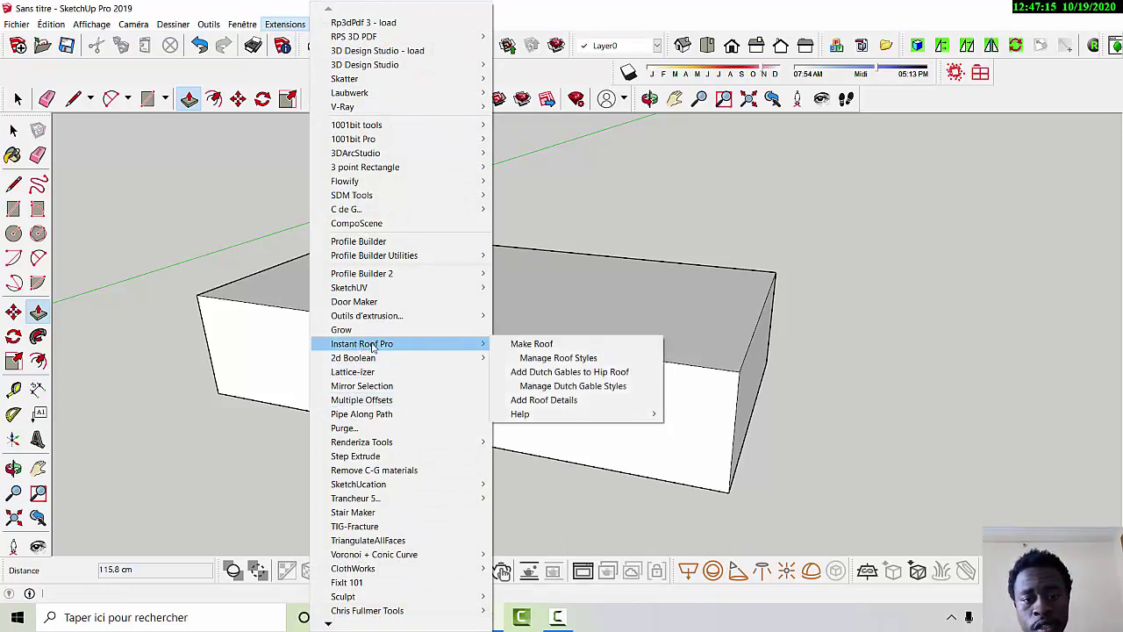
{"action": "left_click", "coordinate": [531, 343]}
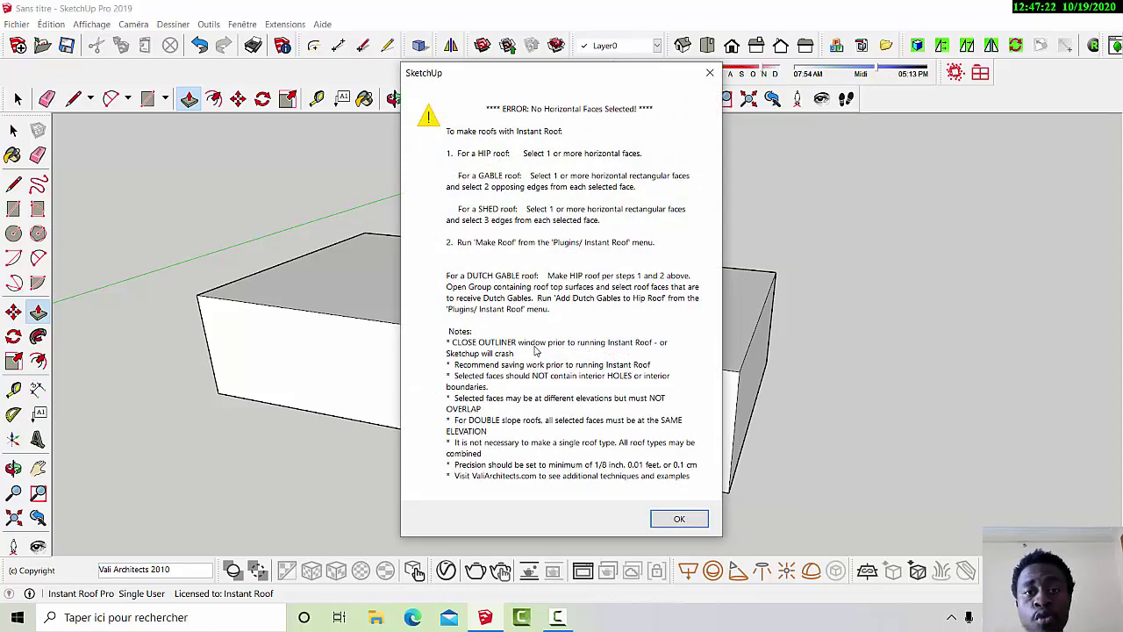
{"action": "left_click_drag", "start_coordinate": [566, 72], "coordinate": [265, 118]}
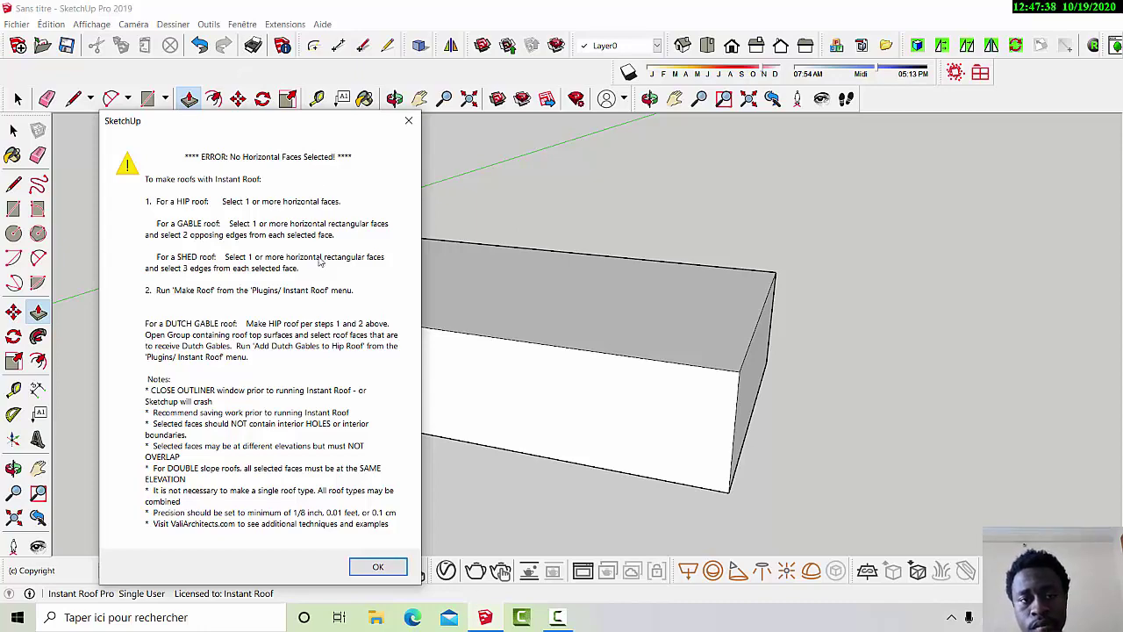
{"action": "left_click", "coordinate": [409, 120]}
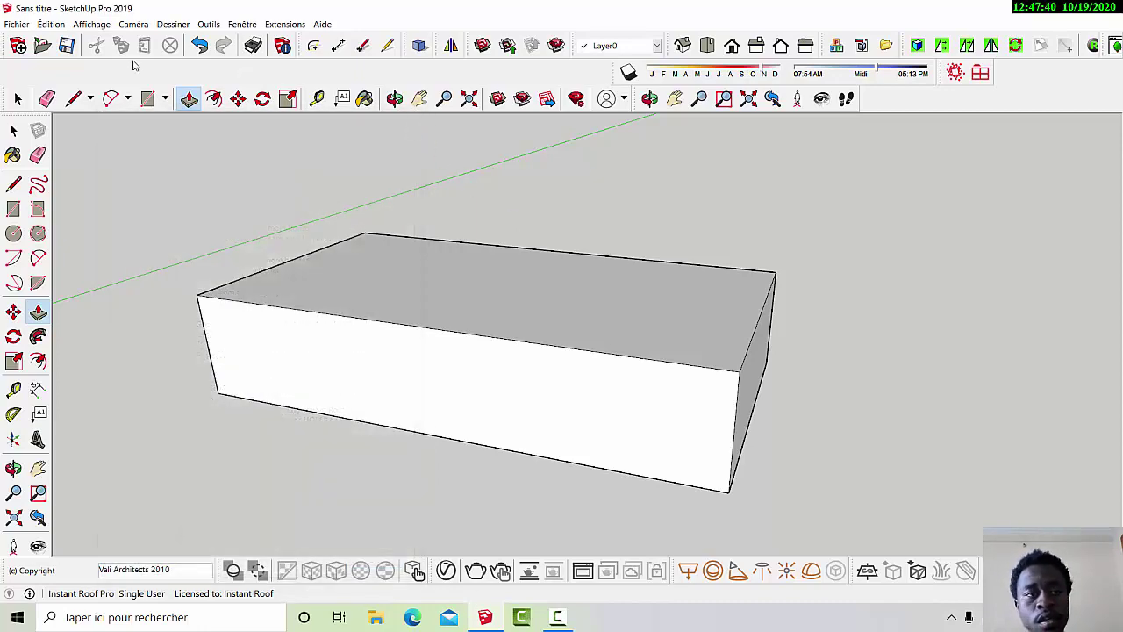
Run Instant Roof Pro's Make Roof on the box's top face and choose the Calif Ranch roof style.
{"action": "left_click", "coordinate": [16, 97]}
{"action": "left_click", "coordinate": [476, 290]}
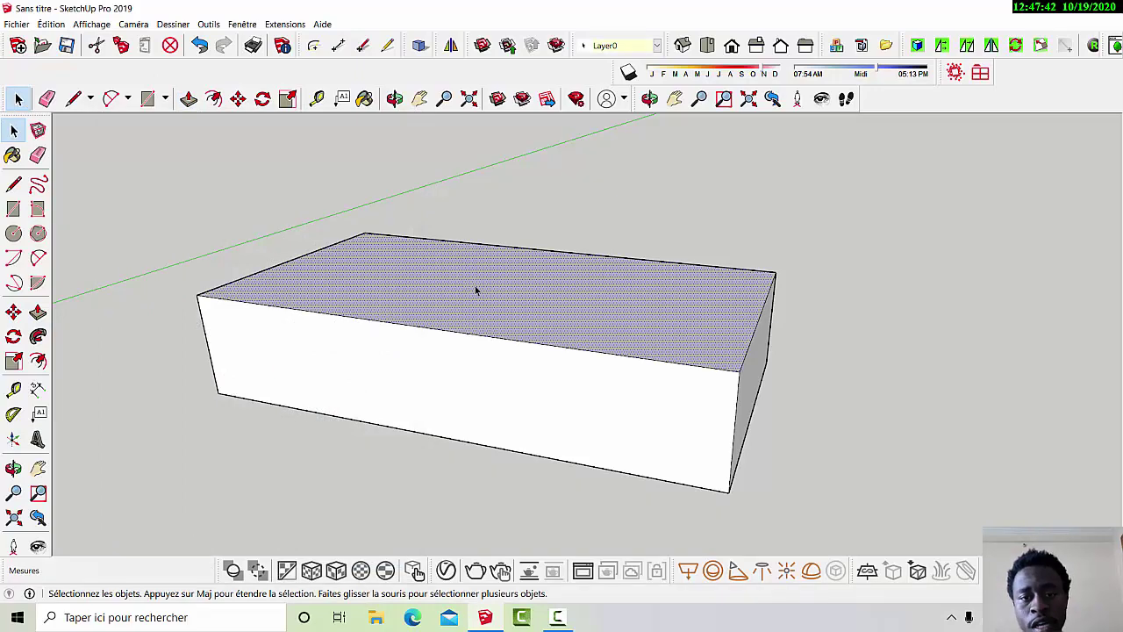
{"action": "left_click", "coordinate": [285, 25]}
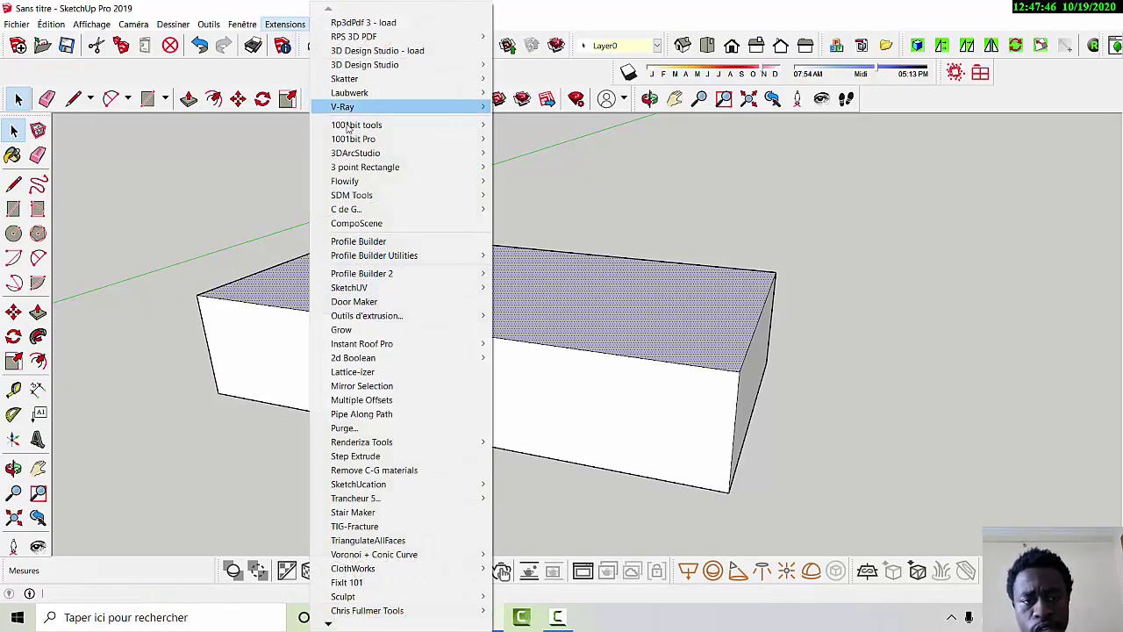
{"action": "mouse_move", "coordinate": [410, 344]}
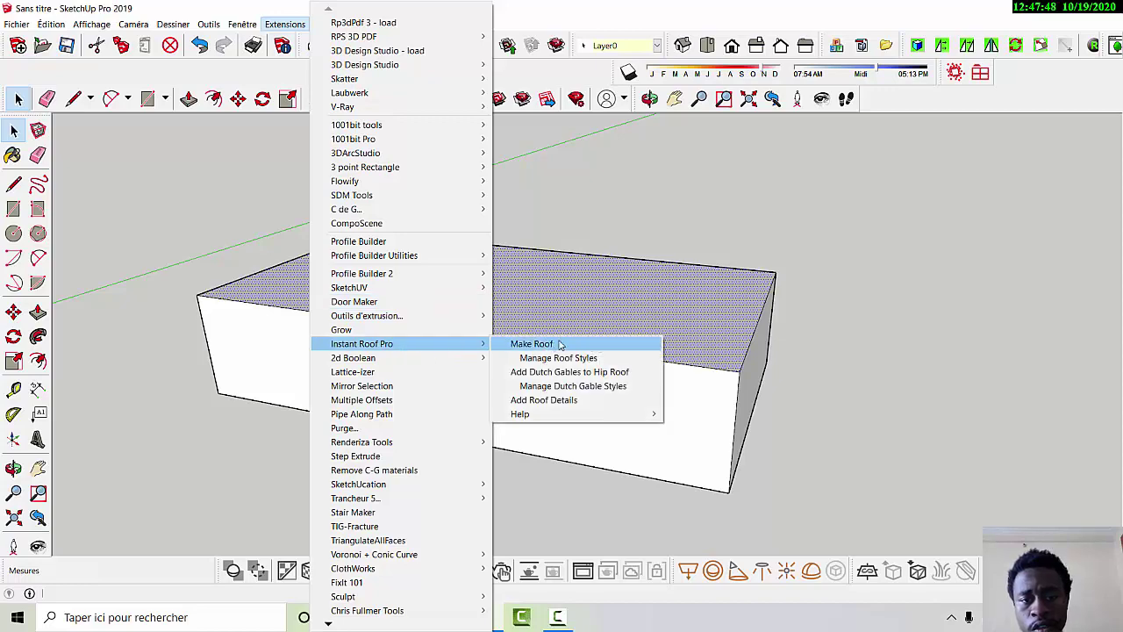
{"action": "left_click", "coordinate": [560, 347]}
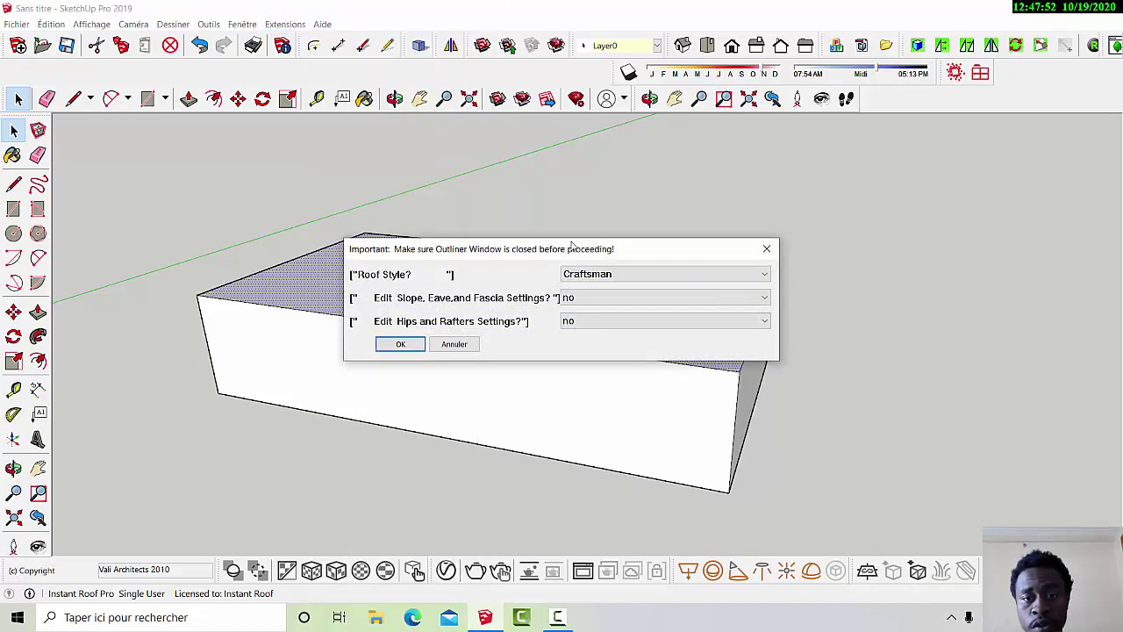
{"action": "left_click_drag", "start_coordinate": [566, 252], "coordinate": [677, 183]}
{"action": "left_click", "coordinate": [722, 205]}
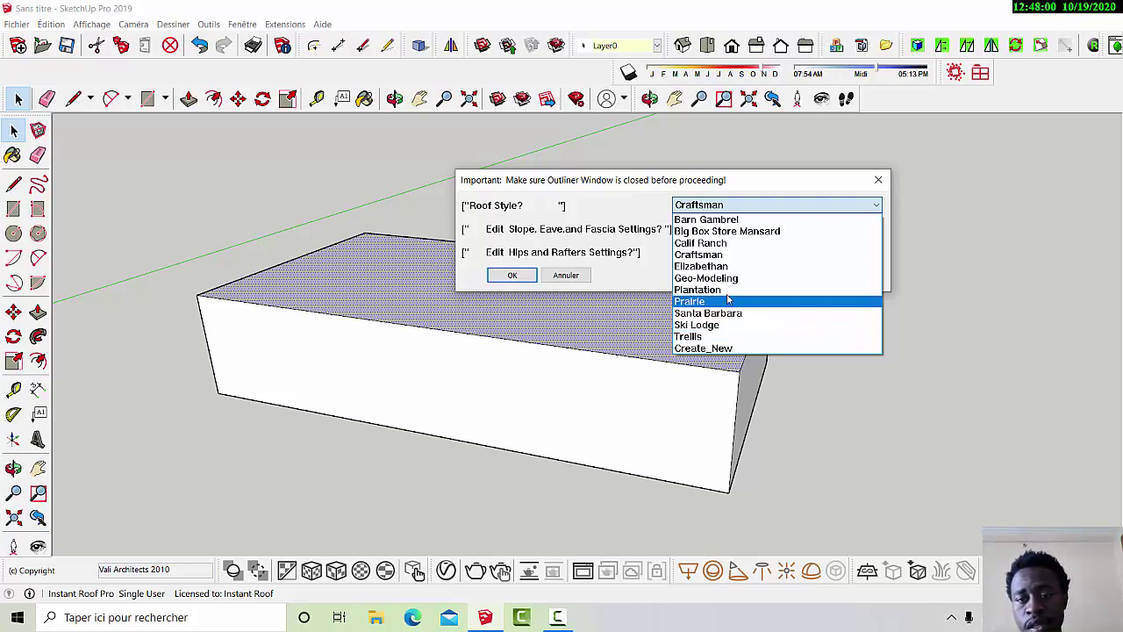
{"action": "left_click", "coordinate": [719, 244]}
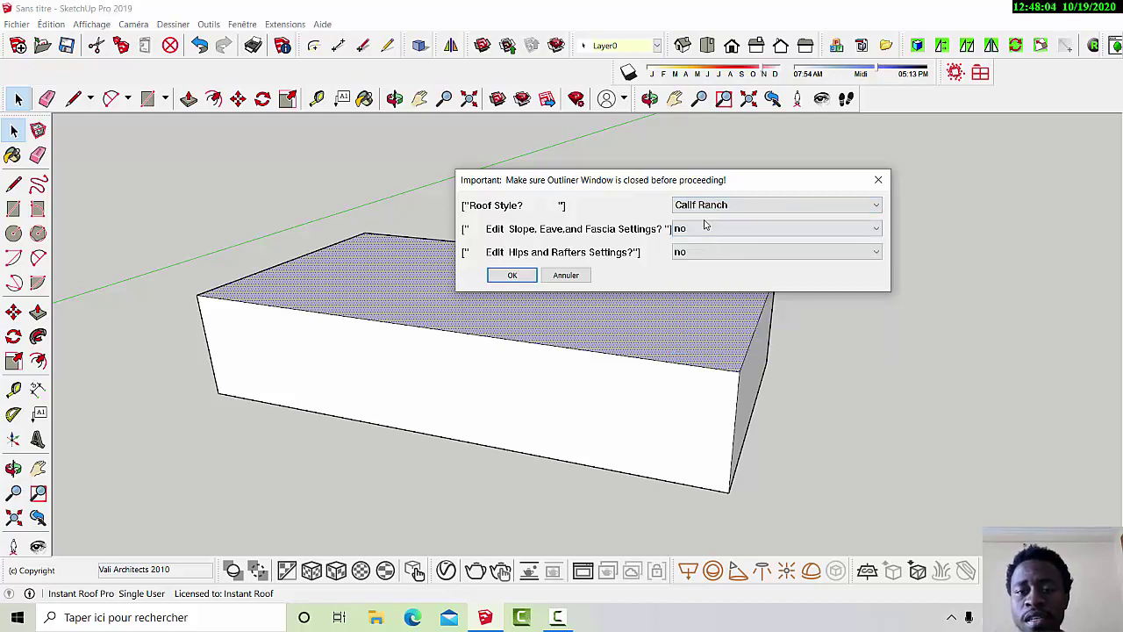
Set editing of the slope, eave and fascia settings and of the hips and rafters settings to yes, and proceed.
{"action": "left_click", "coordinate": [705, 227]}
{"action": "left_click", "coordinate": [707, 229]}
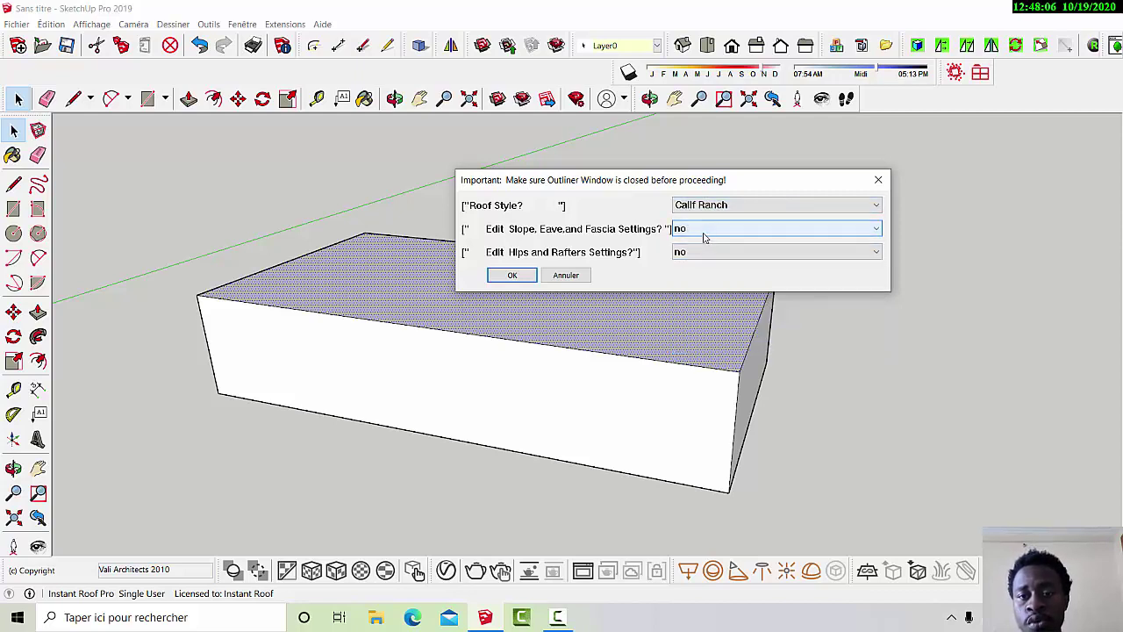
{"action": "left_click", "coordinate": [703, 231]}
{"action": "left_click", "coordinate": [707, 244]}
{"action": "left_click", "coordinate": [745, 252]}
{"action": "left_click", "coordinate": [702, 264]}
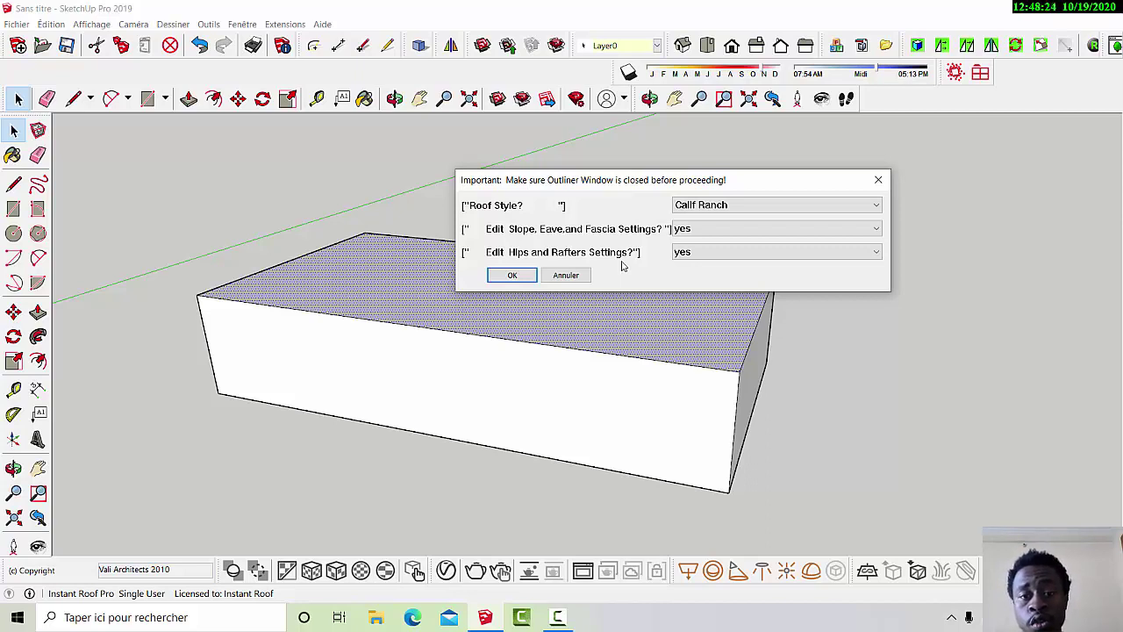
{"action": "left_click", "coordinate": [511, 275]}
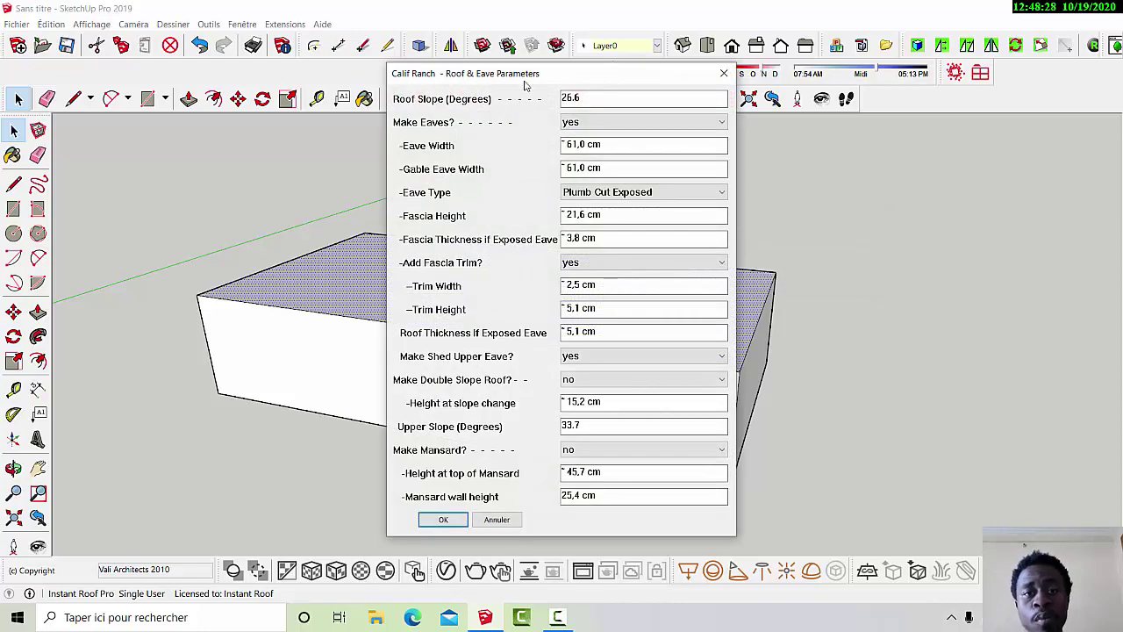
Generate the Calif Ranch hip roof with the default eave, hip and rafter parameters, without saving a new style.
{"action": "left_click_drag", "start_coordinate": [537, 81], "coordinate": [728, 35]}
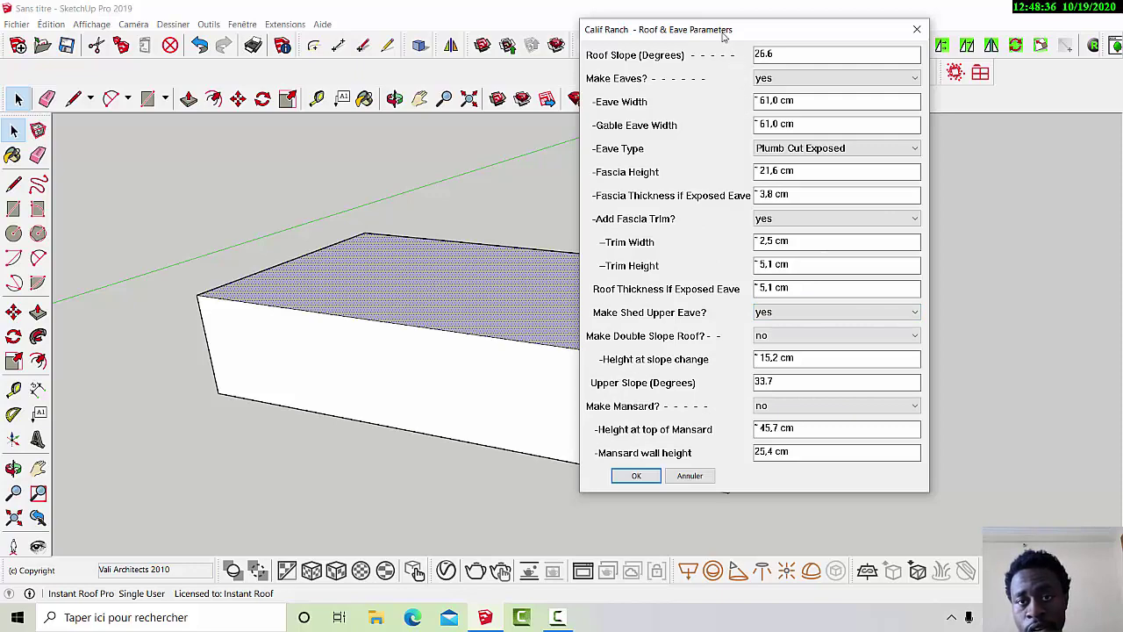
{"action": "left_click_drag", "start_coordinate": [723, 35], "coordinate": [803, 16]}
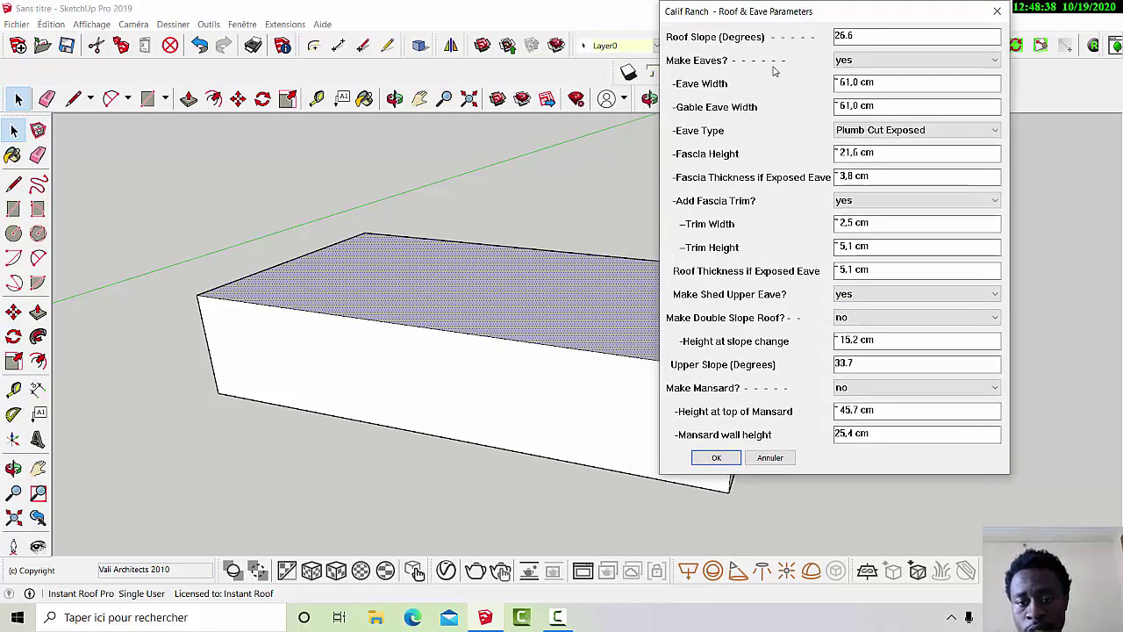
{"action": "left_click", "coordinate": [717, 458]}
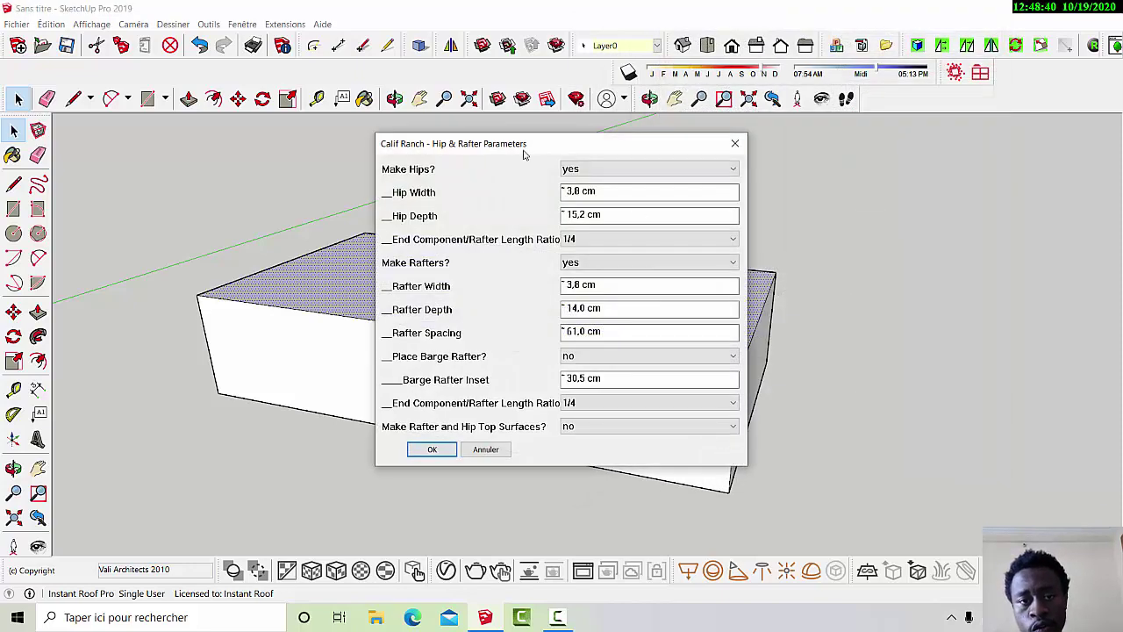
{"action": "left_click_drag", "start_coordinate": [565, 146], "coordinate": [732, 130]}
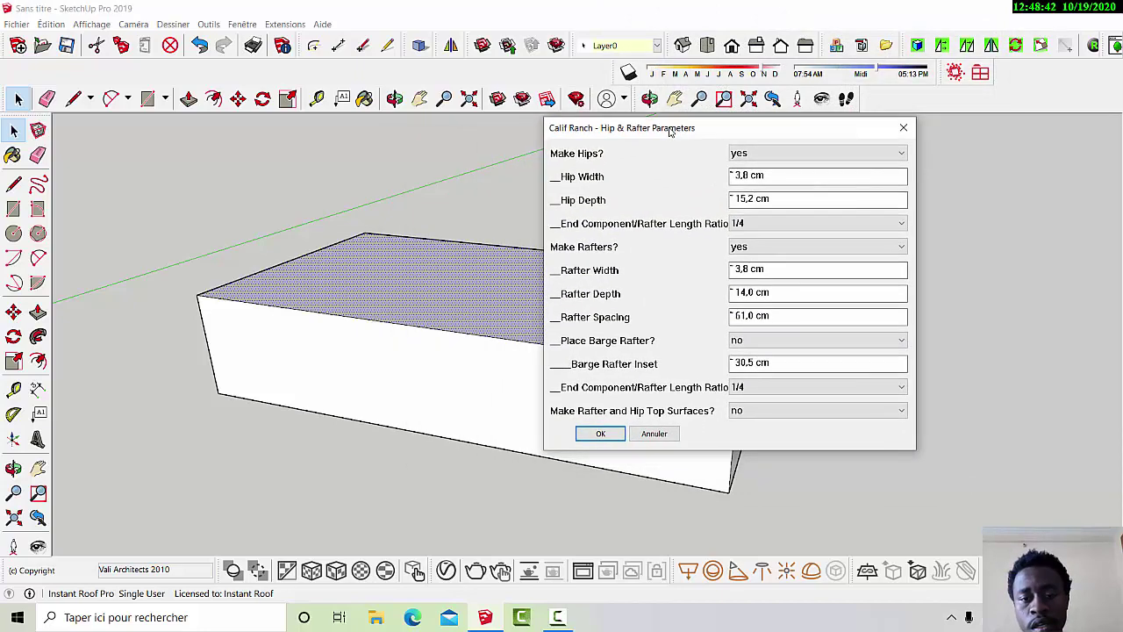
{"action": "left_click", "coordinate": [600, 434]}
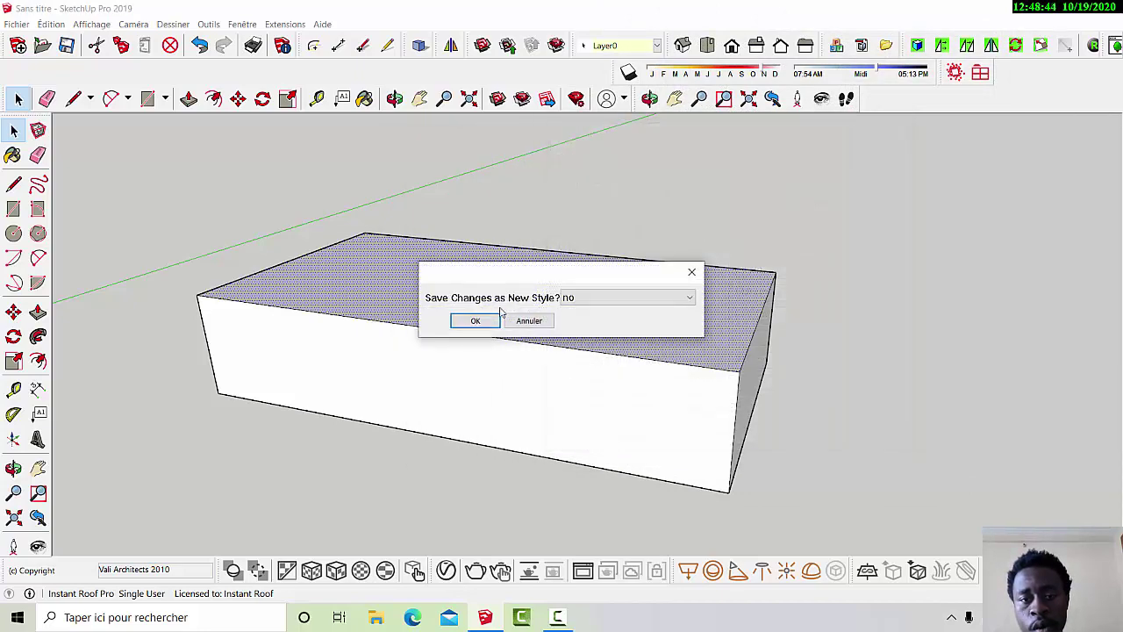
{"action": "left_click", "coordinate": [465, 322]}
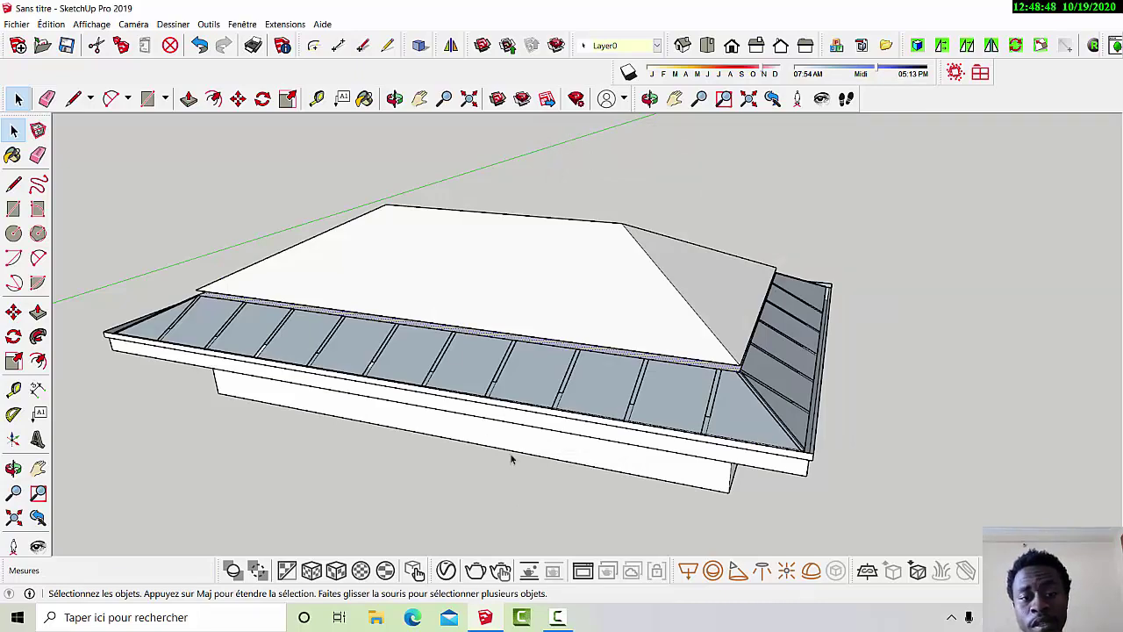
Examine the generated roof from above and from below, including the eaves and exposed rafters.
{"action": "left_click", "coordinate": [394, 98]}
{"action": "left_click_drag", "start_coordinate": [462, 404], "coordinate": [748, 414]}
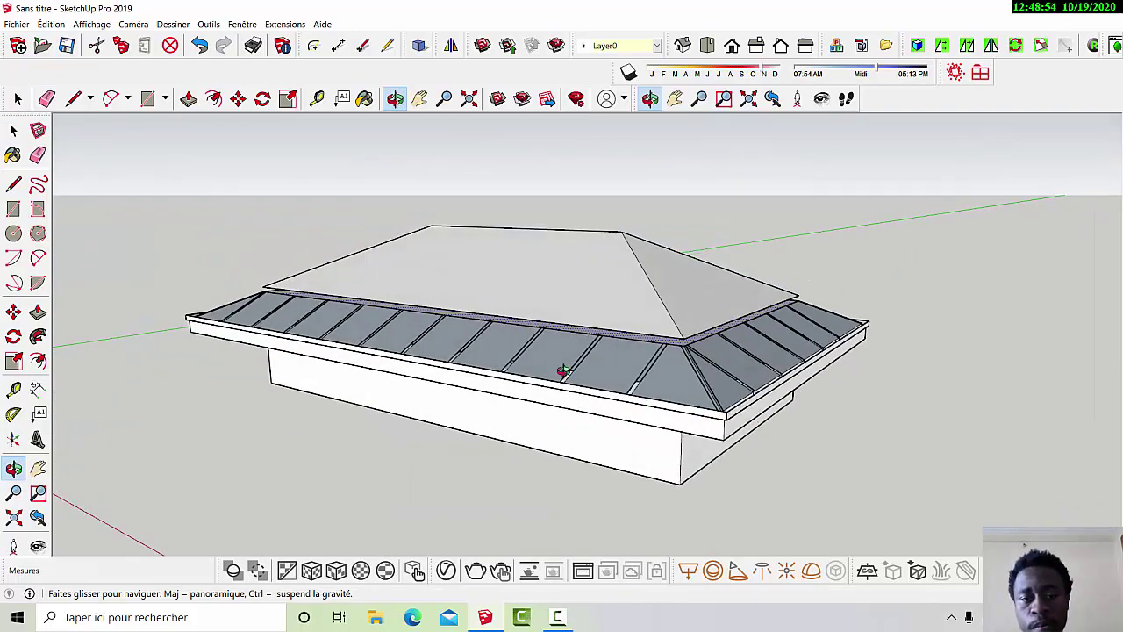
{"action": "left_click_drag", "start_coordinate": [658, 392], "coordinate": [740, 413]}
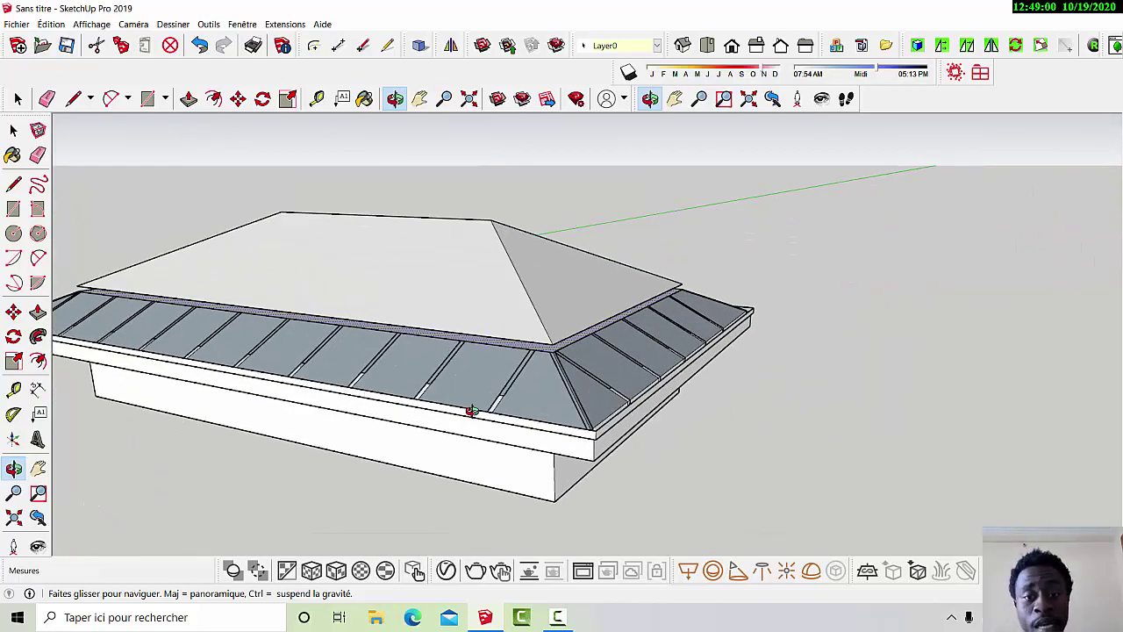
{"action": "left_click_drag", "start_coordinate": [471, 406], "coordinate": [319, 216]}
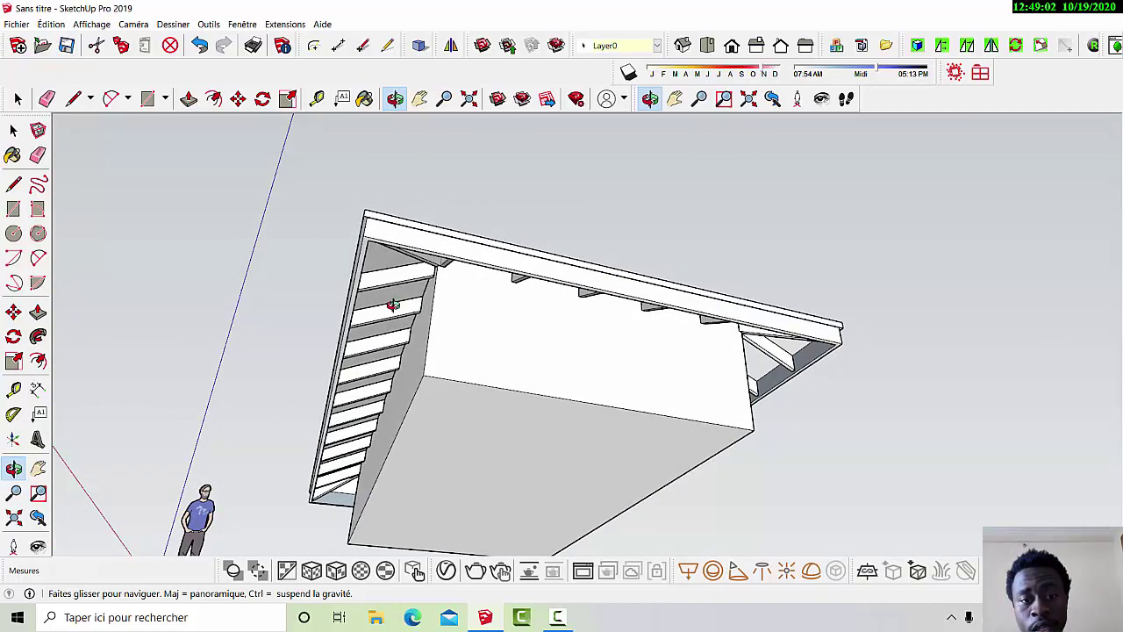
{"action": "left_click_drag", "start_coordinate": [394, 304], "coordinate": [350, 309]}
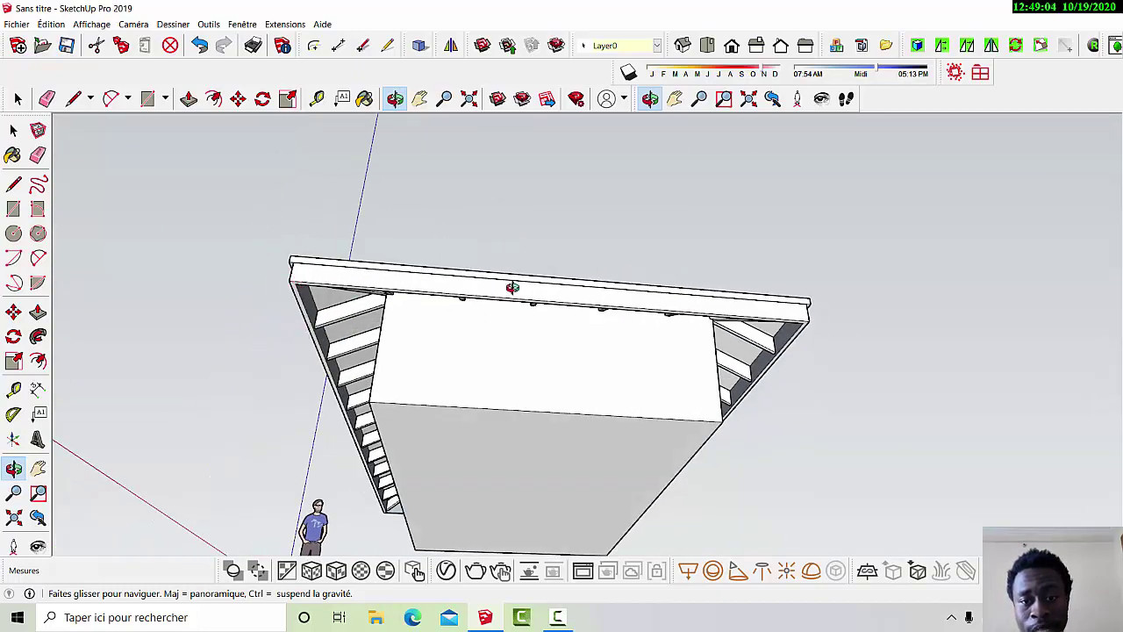
{"action": "left_click_drag", "start_coordinate": [422, 410], "coordinate": [689, 586]}
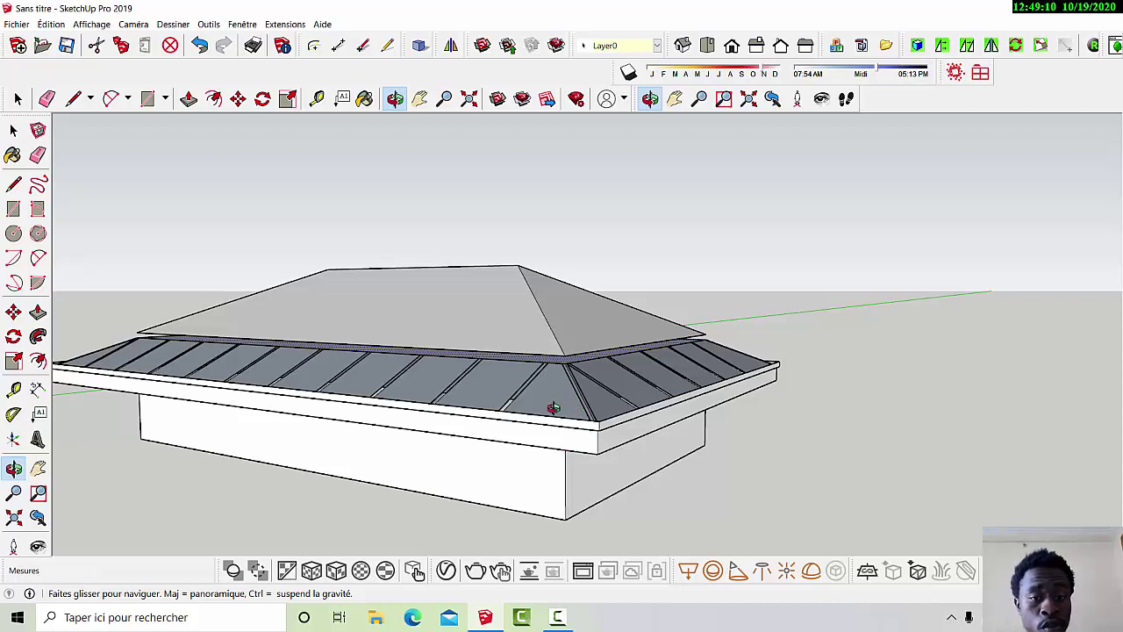
{"action": "scroll", "coordinate": [602, 442], "scroll_direction": "up", "scroll_amount": 2}
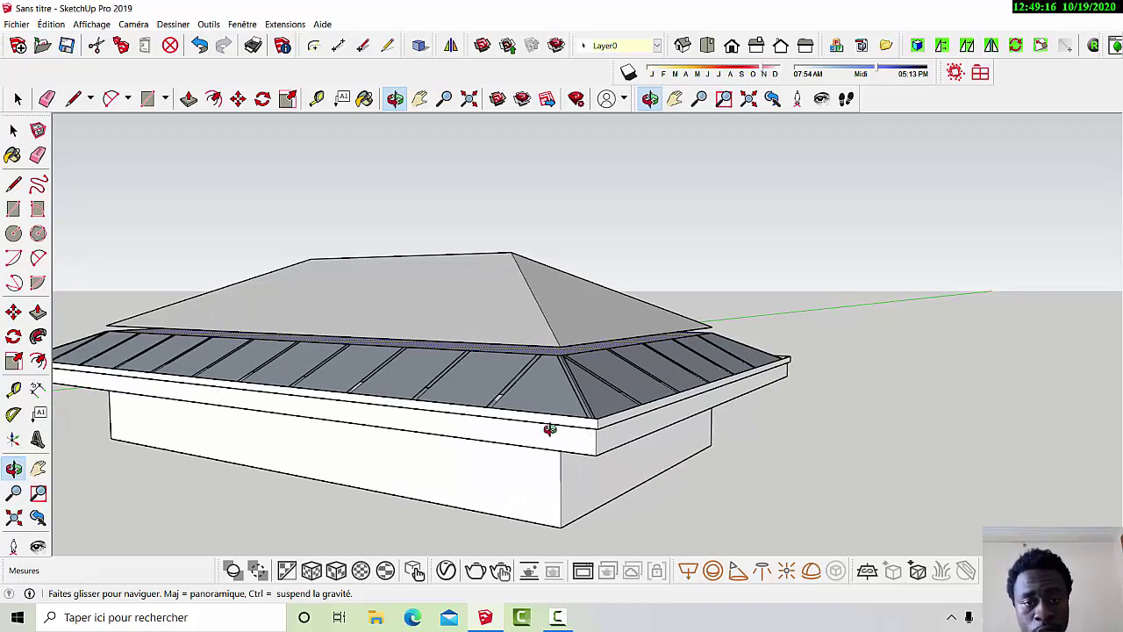
Draw a rectangle on the ground beside the roofed building and pull it up about 196.5 cm into a box.
{"action": "scroll", "coordinate": [549, 430], "scroll_direction": "down", "scroll_amount": 2}
{"action": "left_click_drag", "start_coordinate": [548, 412], "coordinate": [446, 434]}
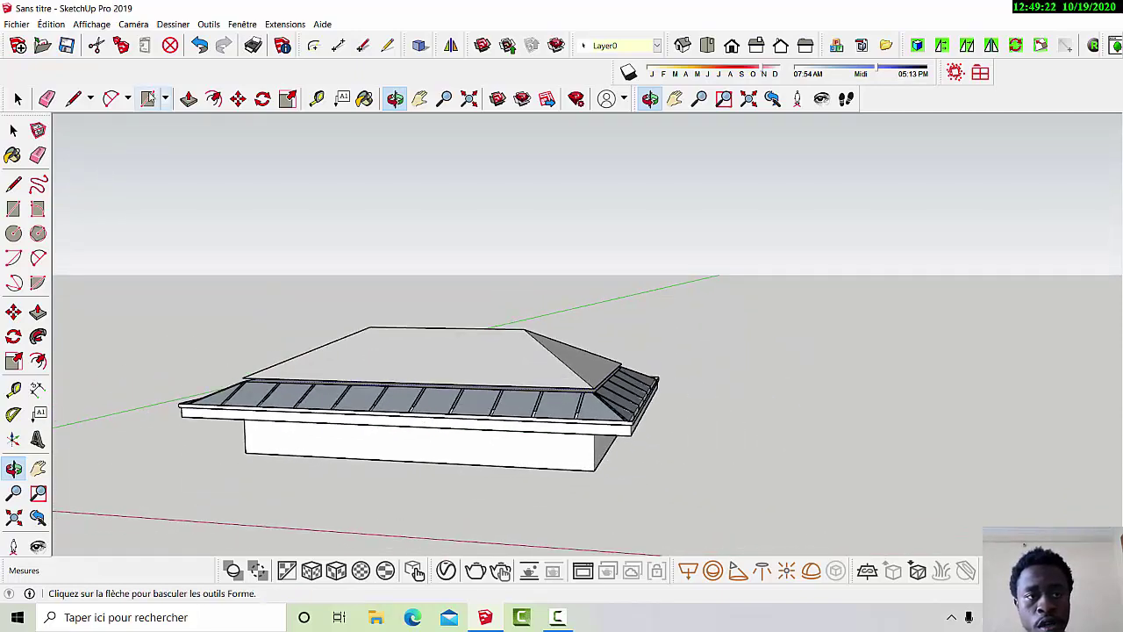
{"action": "left_click", "coordinate": [148, 98]}
{"action": "left_click", "coordinate": [764, 446]}
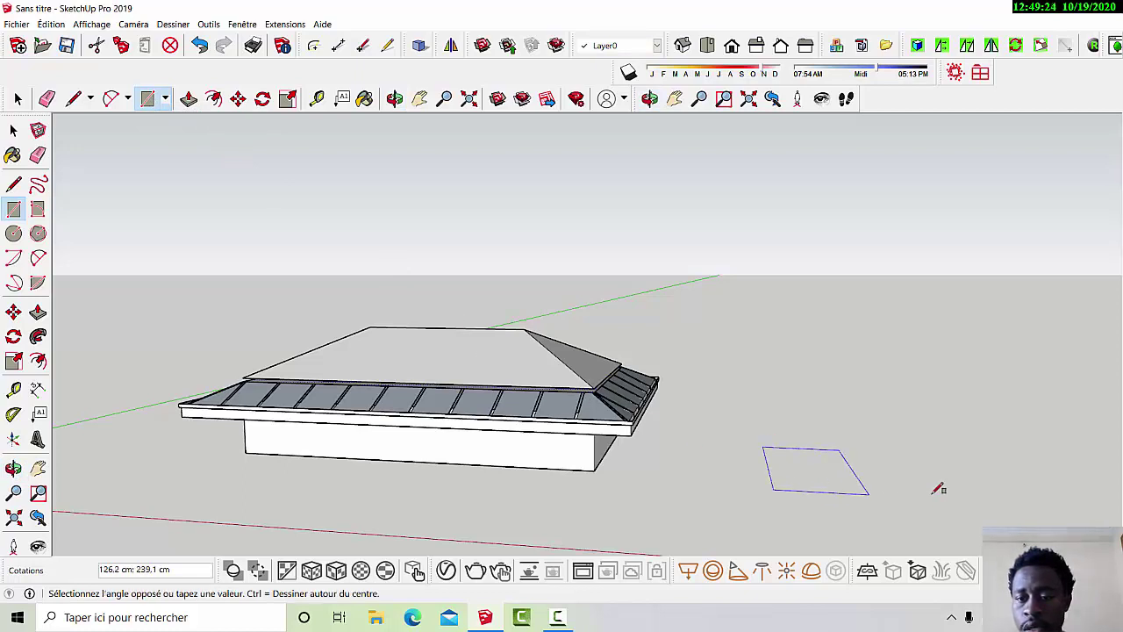
{"action": "left_click", "coordinate": [1069, 498]}
{"action": "scroll", "coordinate": [1086, 496], "scroll_direction": "down", "scroll_amount": 2}
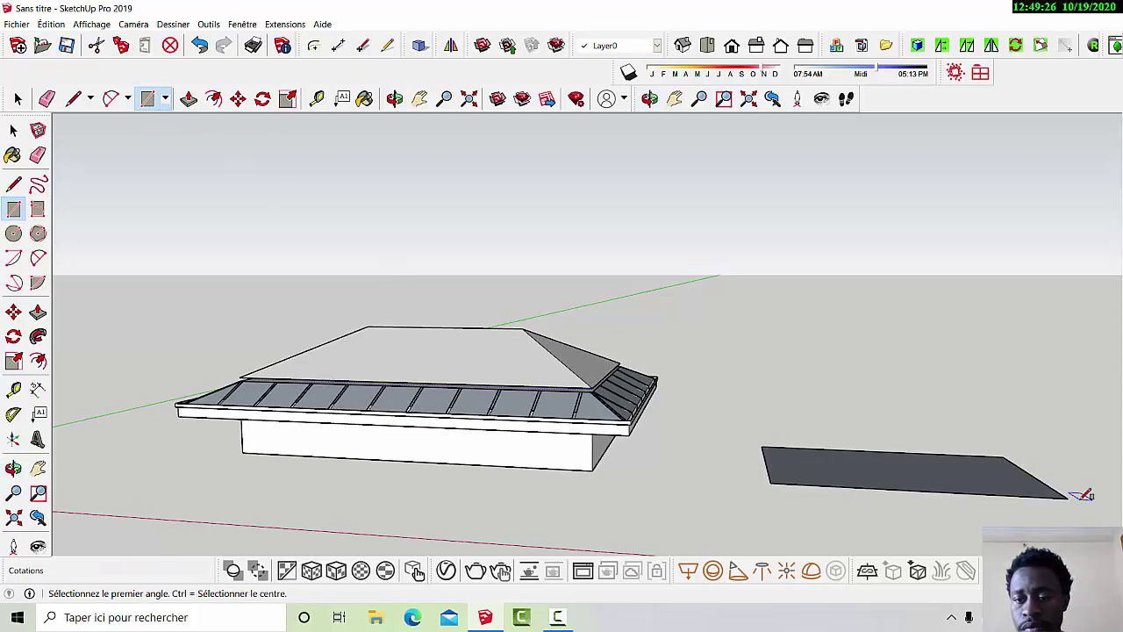
{"action": "left_click", "coordinate": [188, 99]}
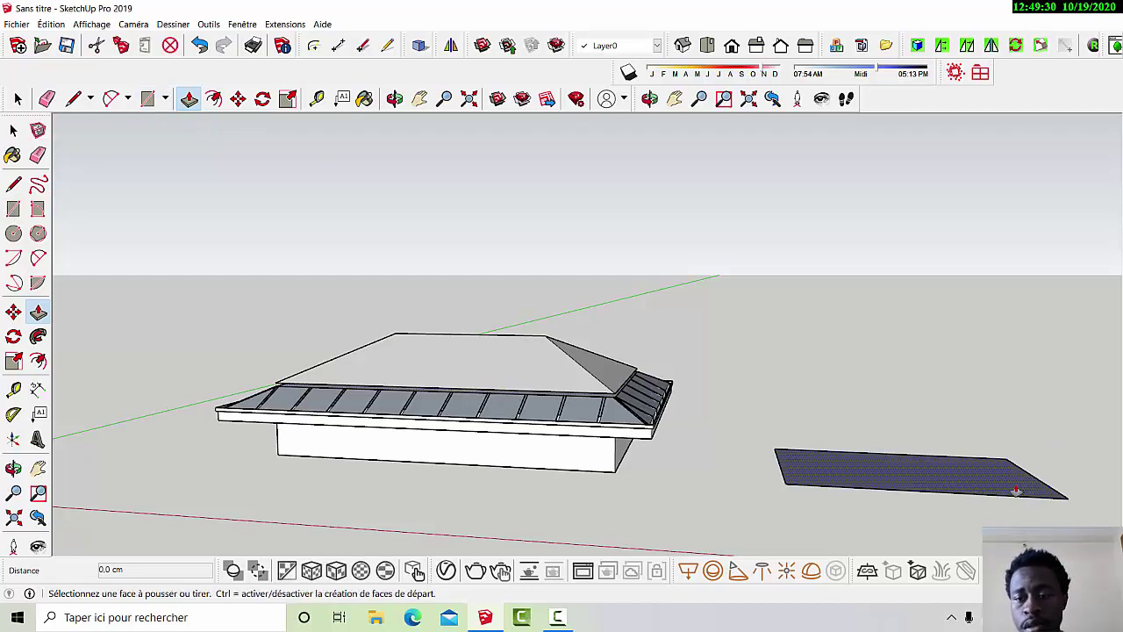
{"action": "left_click_drag", "start_coordinate": [995, 484], "coordinate": [978, 349]}
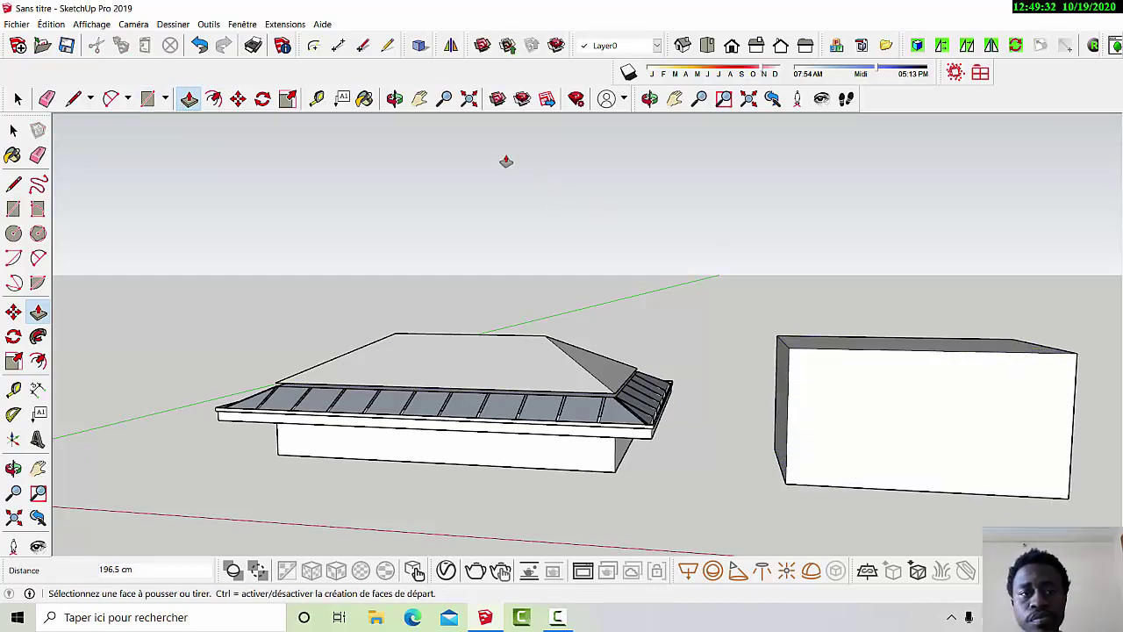
Draw a door outline about 69 cm wide and 122 cm tall from the bottom edge of the new box's front face.
{"action": "left_click", "coordinate": [395, 98]}
{"action": "left_click_drag", "start_coordinate": [1069, 500], "coordinate": [1056, 521]}
{"action": "scroll", "coordinate": [1055, 521], "scroll_direction": "up", "scroll_amount": 2}
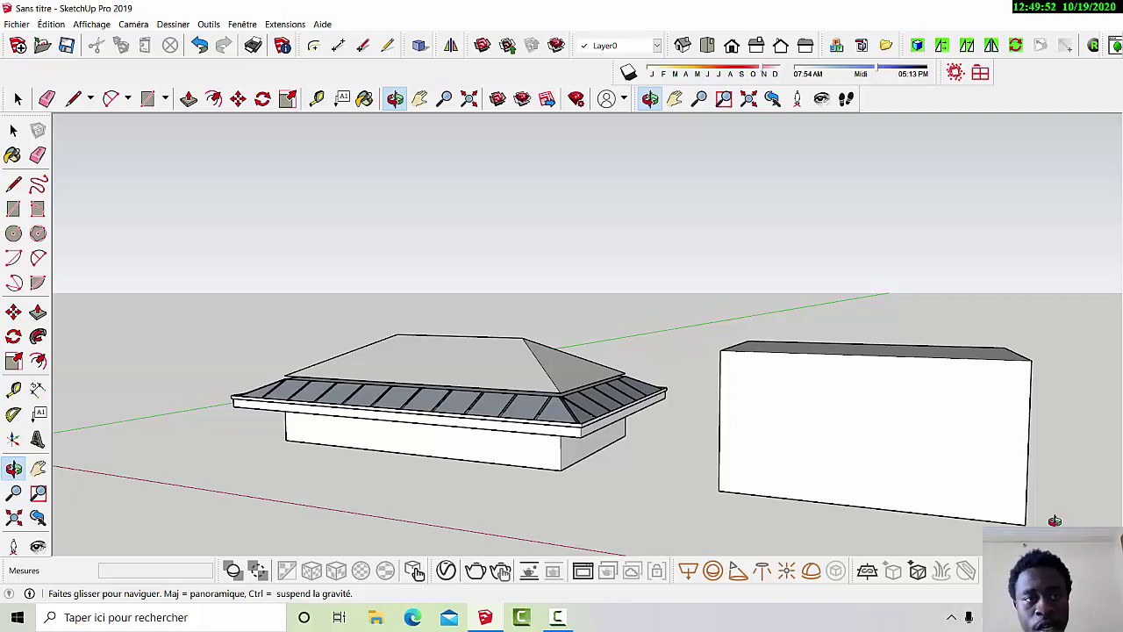
{"action": "left_click", "coordinate": [73, 98]}
{"action": "left_click", "coordinate": [804, 500]}
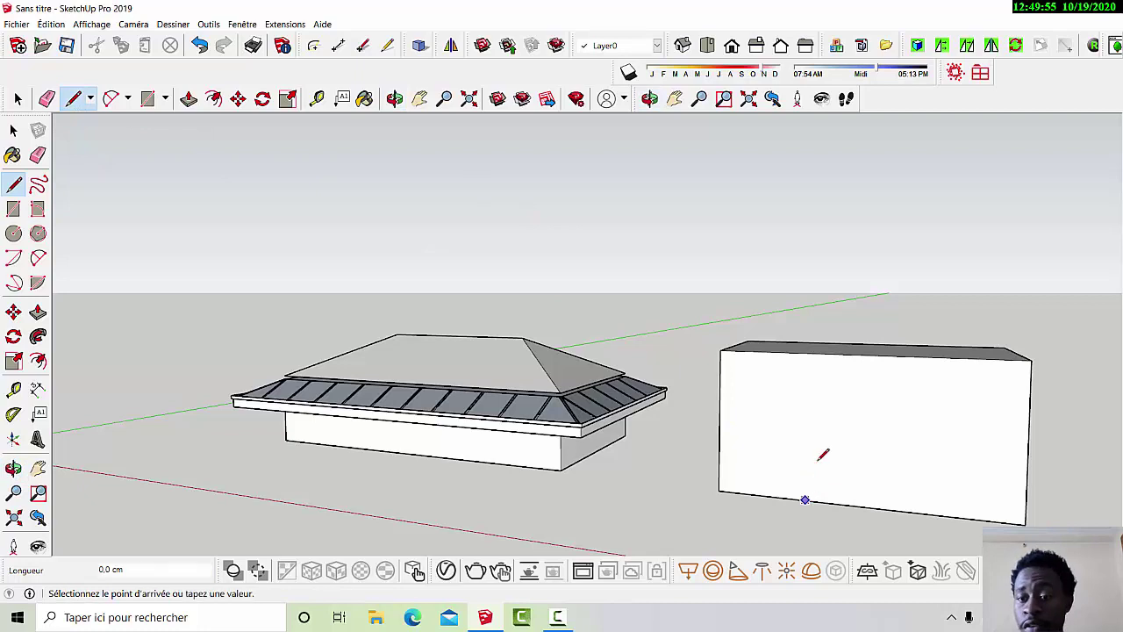
{"action": "left_click", "coordinate": [806, 408]}
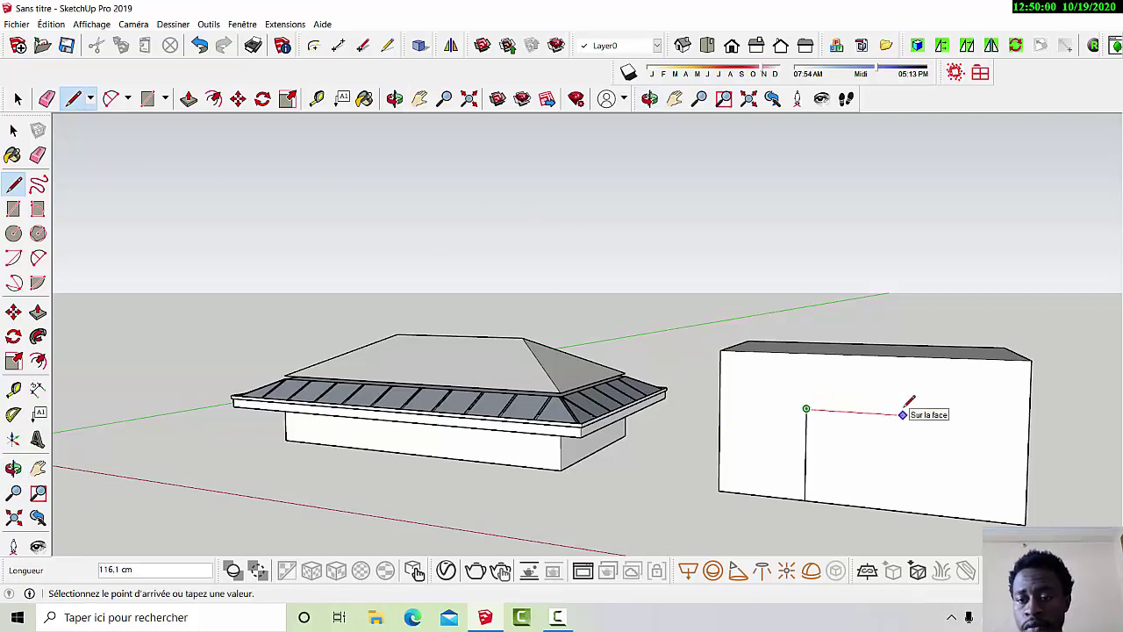
{"action": "left_click", "coordinate": [862, 412]}
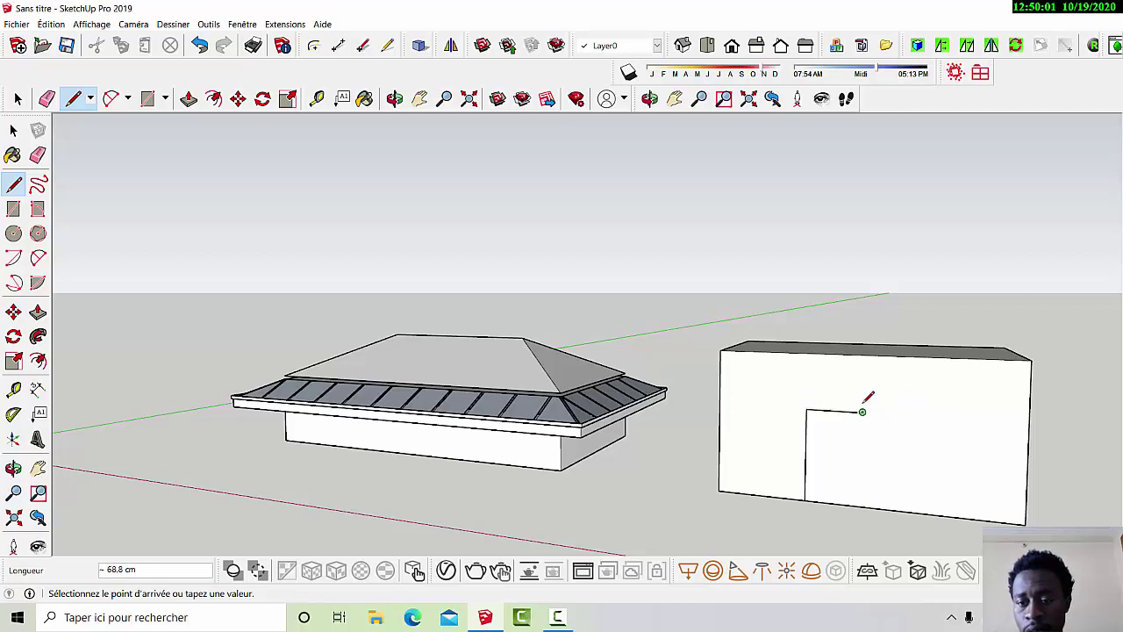
{"action": "left_click", "coordinate": [860, 505]}
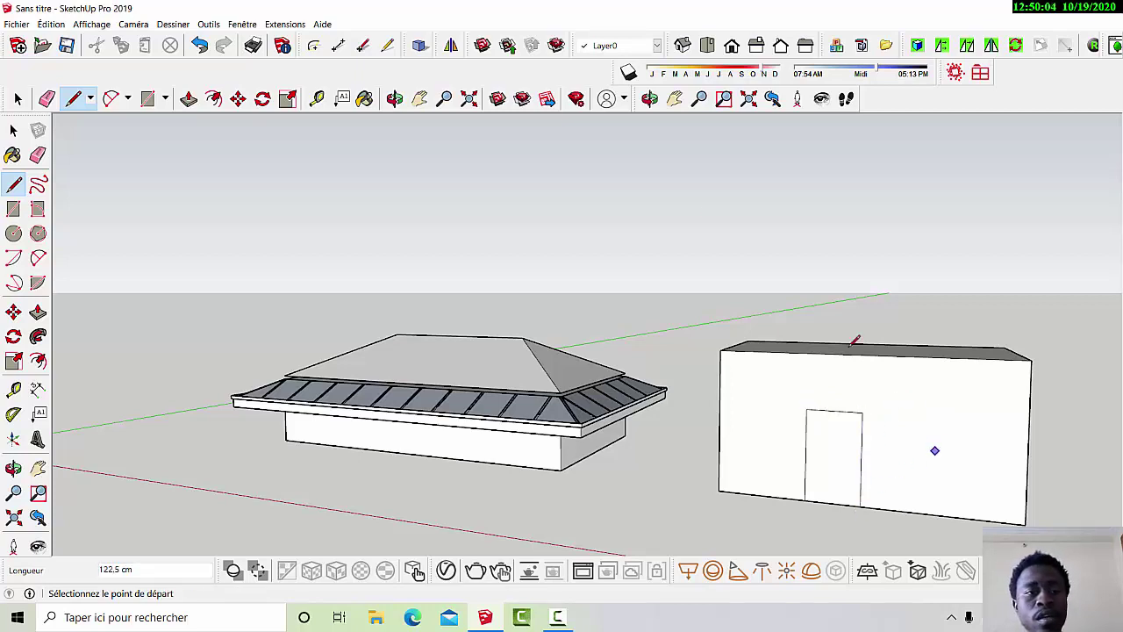
{"action": "left_click", "coordinate": [189, 98]}
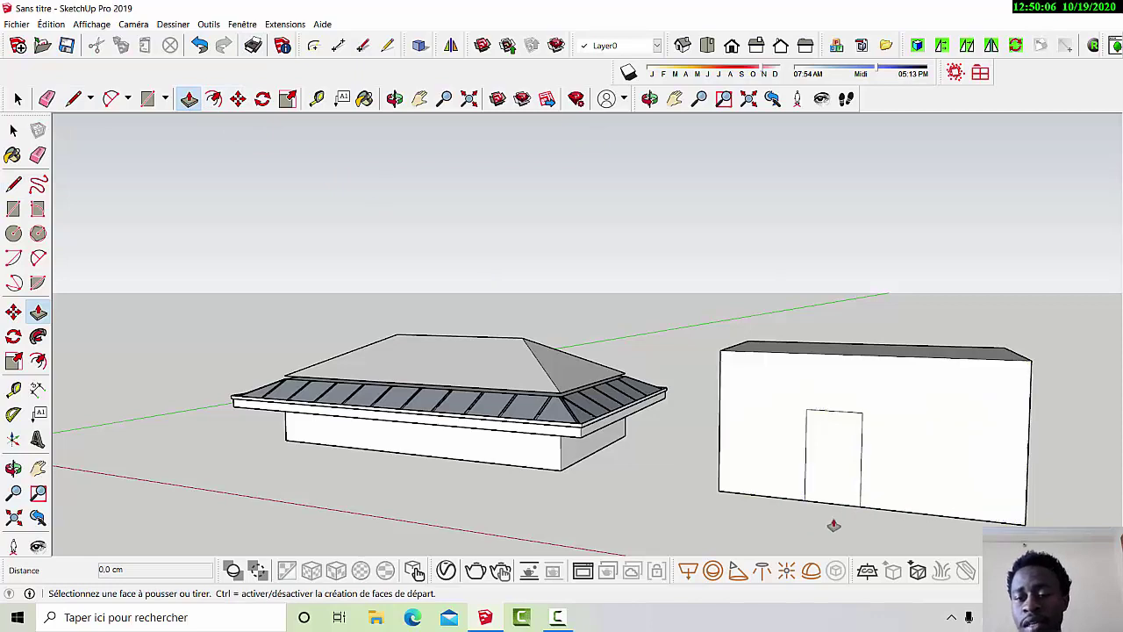
{"action": "left_click", "coordinate": [818, 489]}
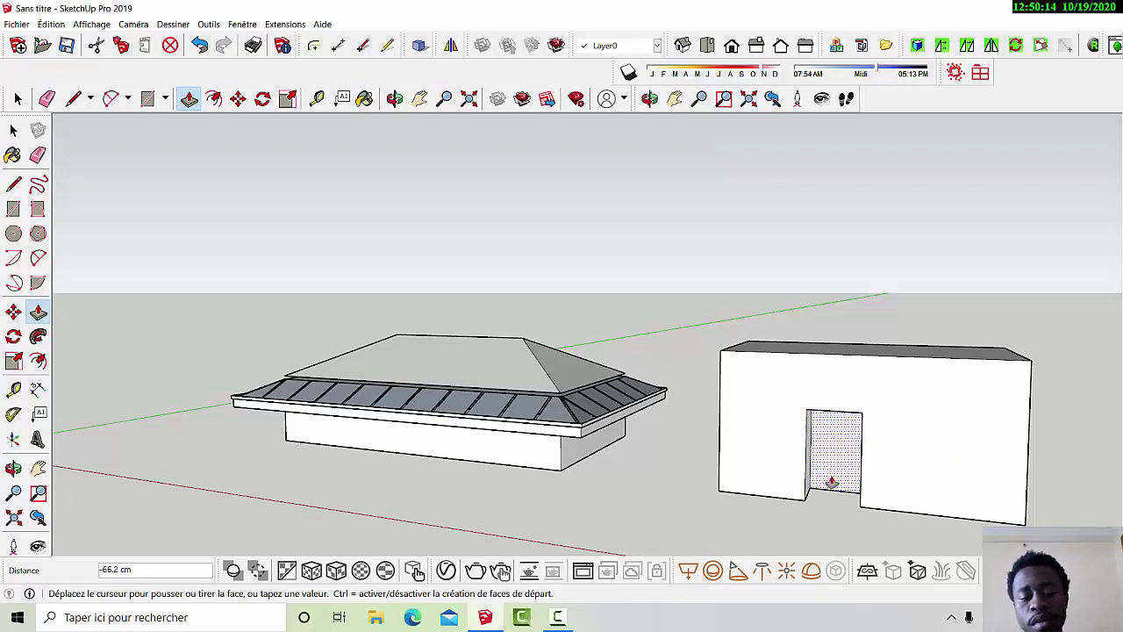
{"action": "key", "text": "Escape"}
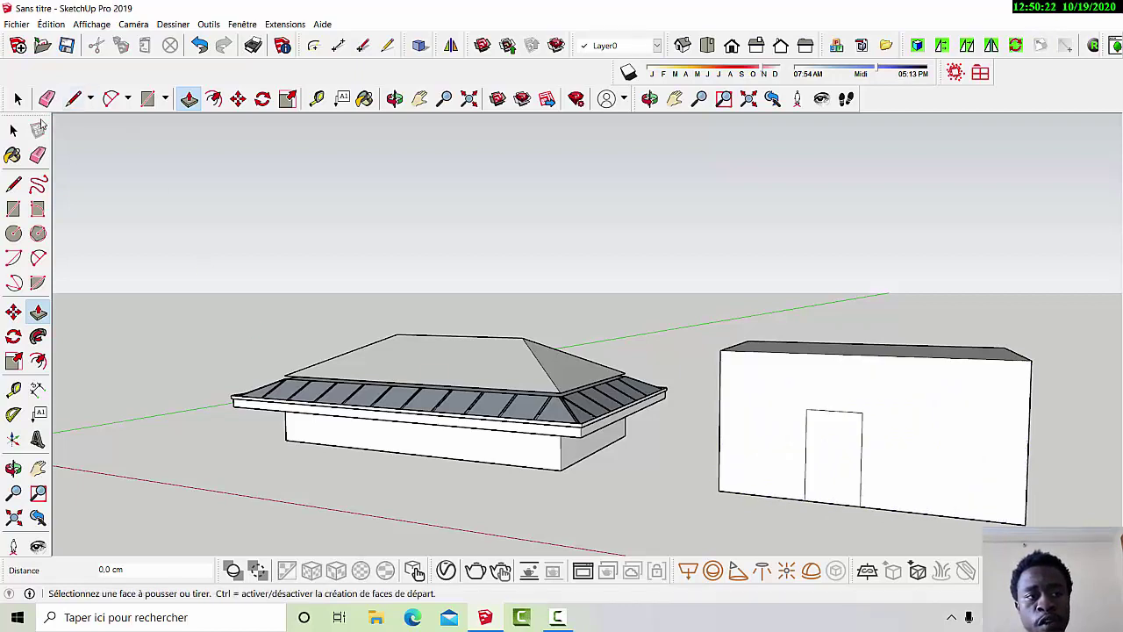
Create a rectangular door frame on the door face with 1001bit tools, keeping 15 cm depth, 3 cm width and the back location.
{"action": "left_click", "coordinate": [20, 103]}
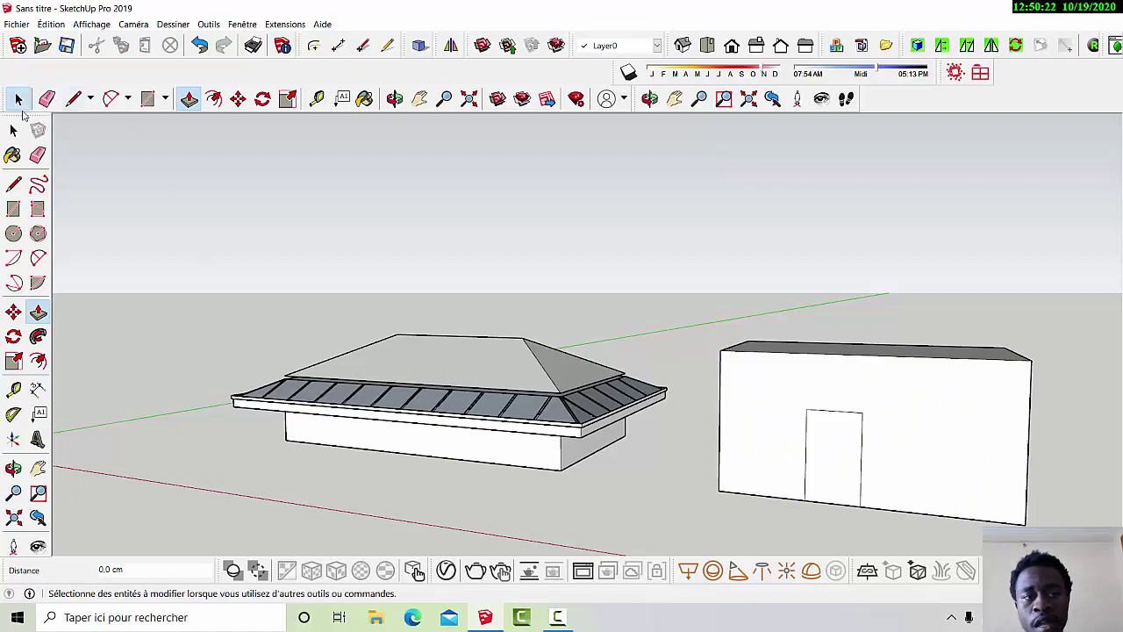
{"action": "left_click", "coordinate": [815, 460]}
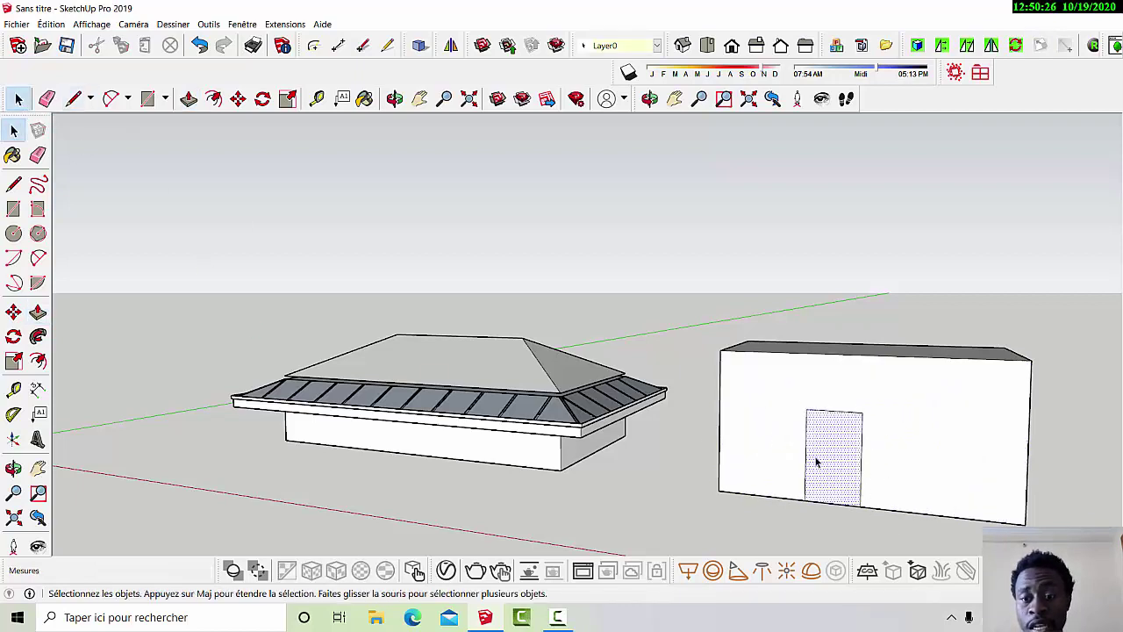
{"action": "left_click", "coordinate": [286, 24]}
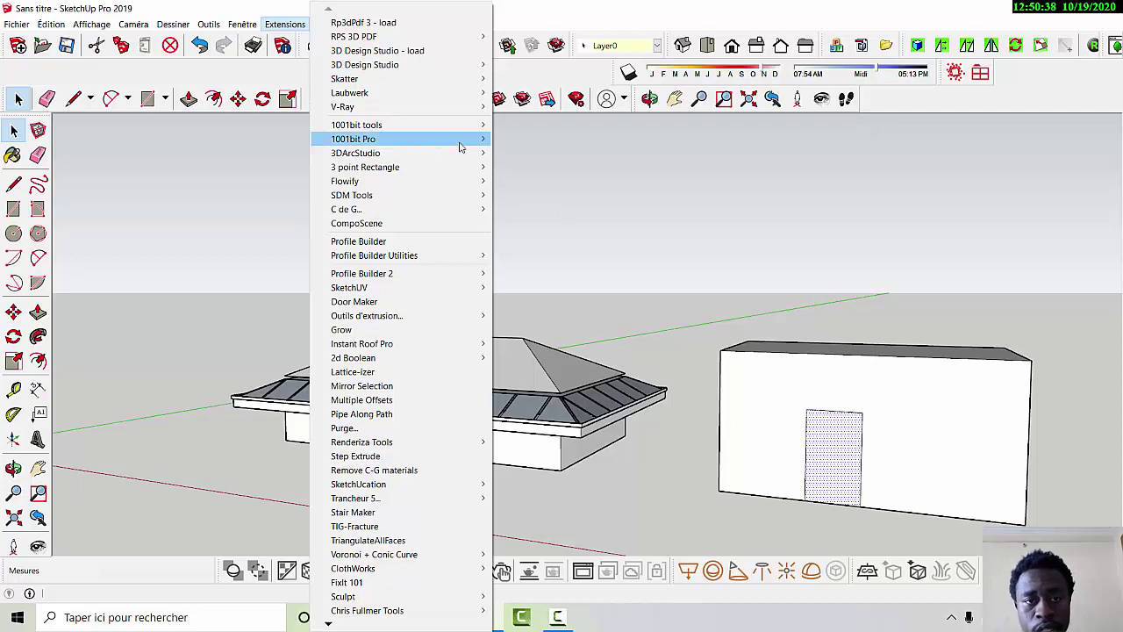
{"action": "mouse_move", "coordinate": [427, 129]}
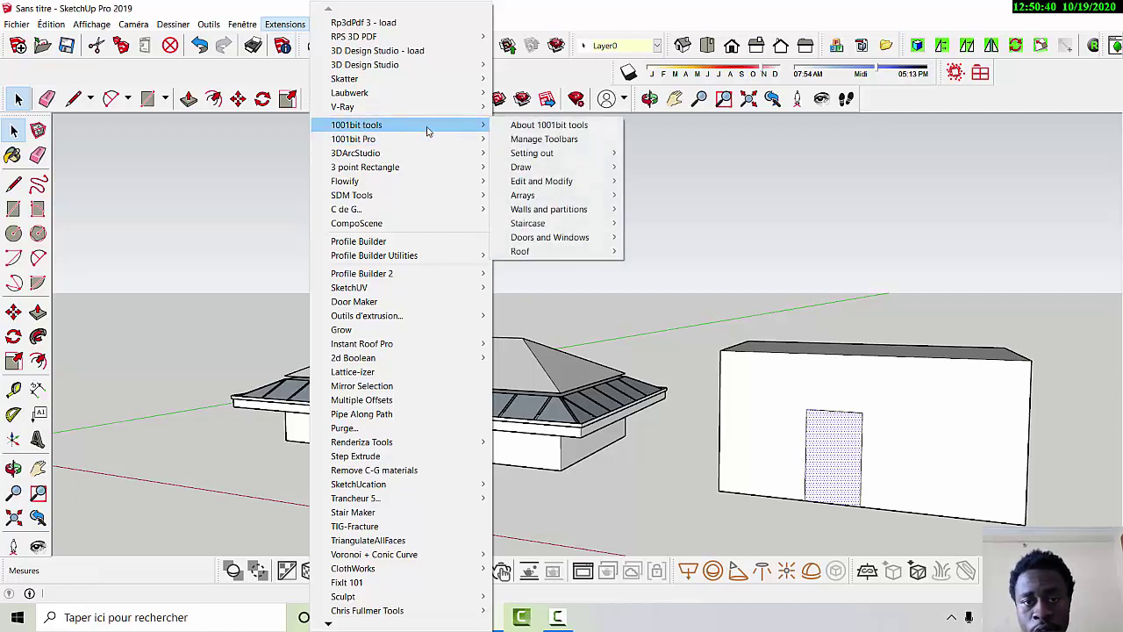
{"action": "mouse_move", "coordinate": [566, 169]}
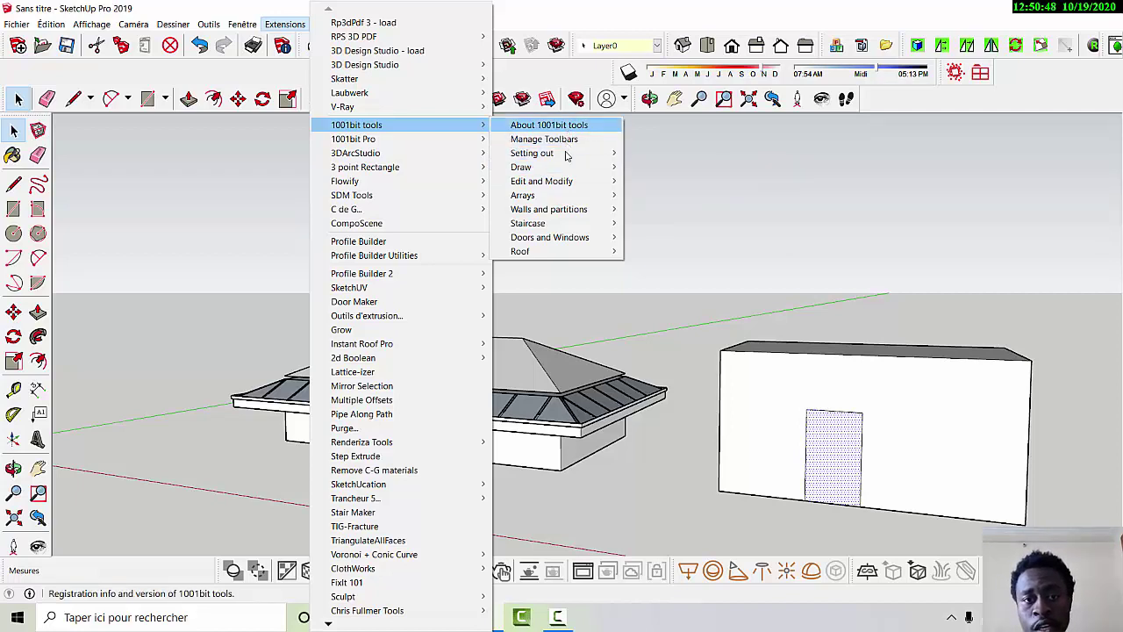
{"action": "mouse_move", "coordinate": [554, 210]}
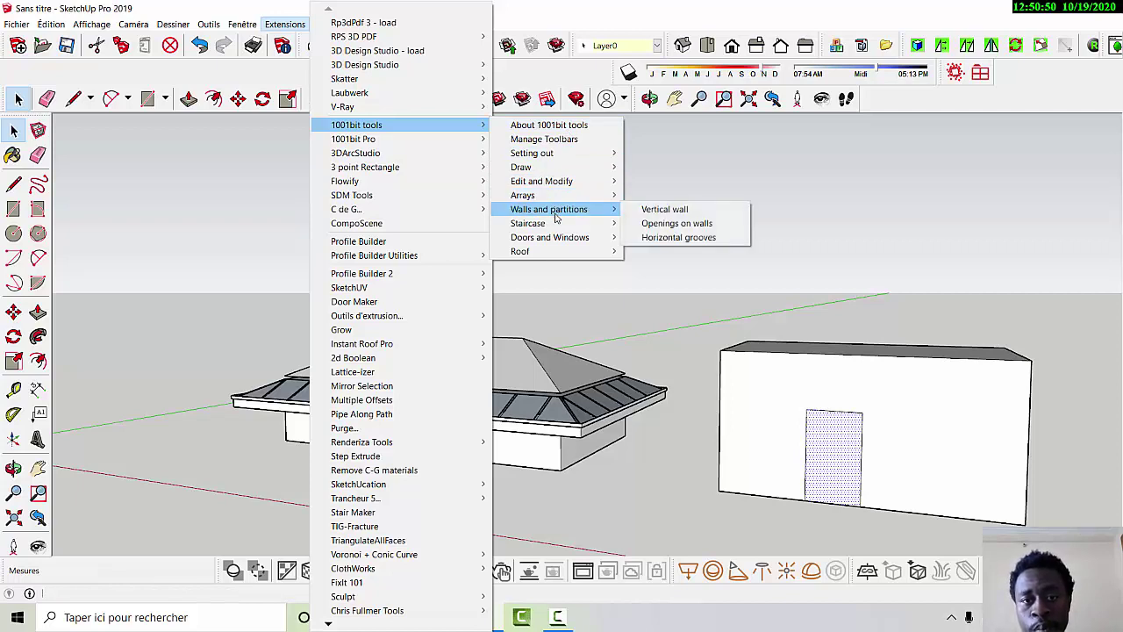
{"action": "mouse_move", "coordinate": [557, 229]}
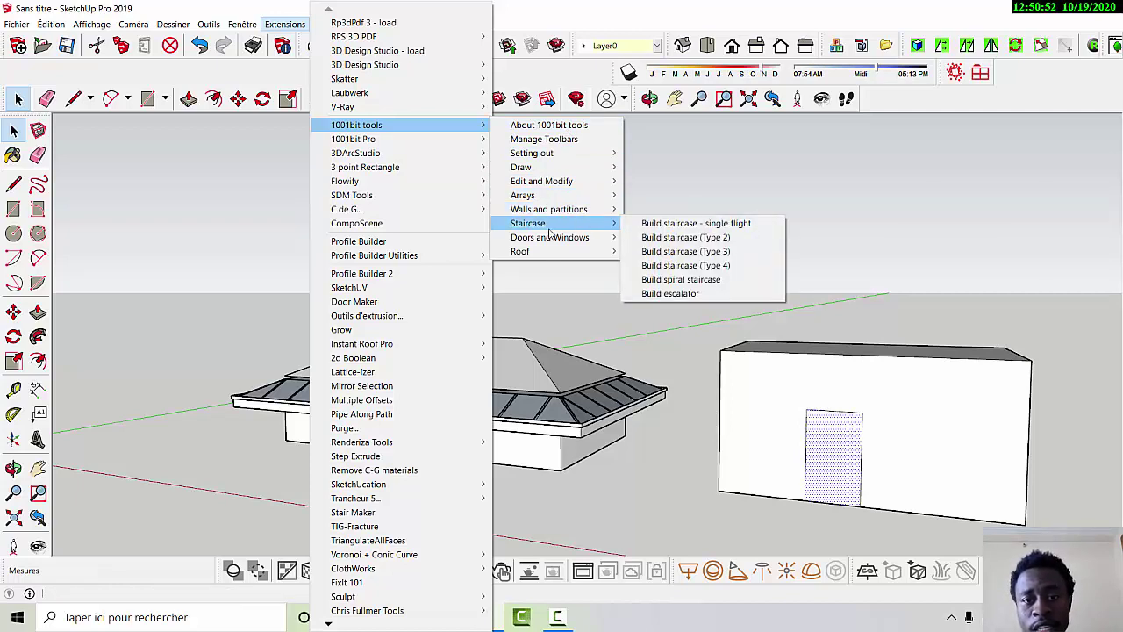
{"action": "mouse_move", "coordinate": [577, 251]}
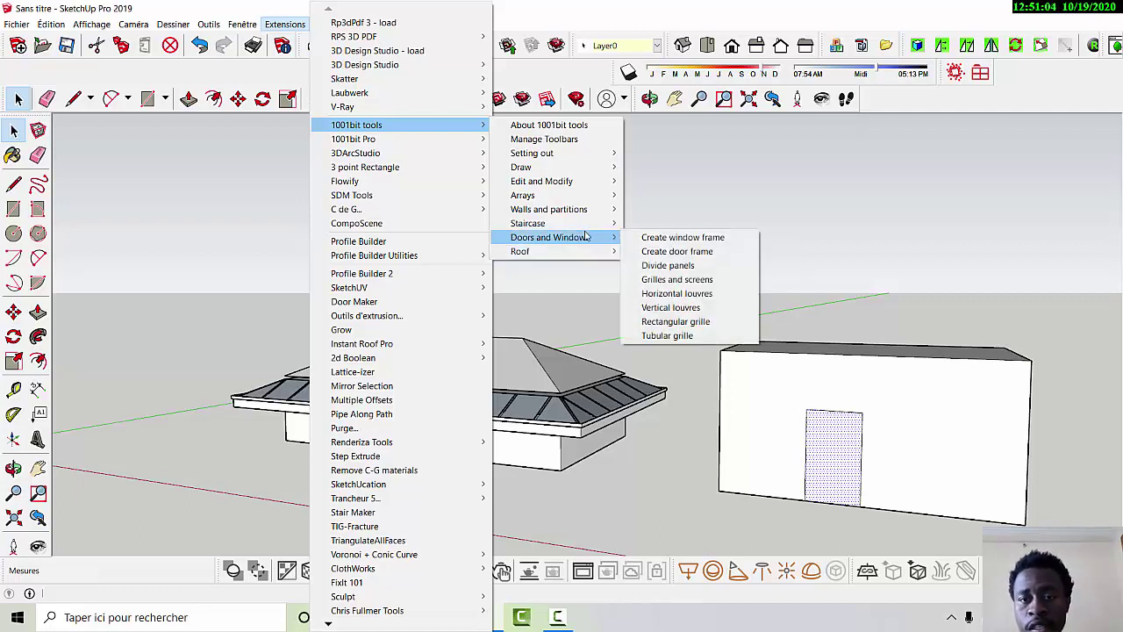
{"action": "left_click", "coordinate": [701, 254]}
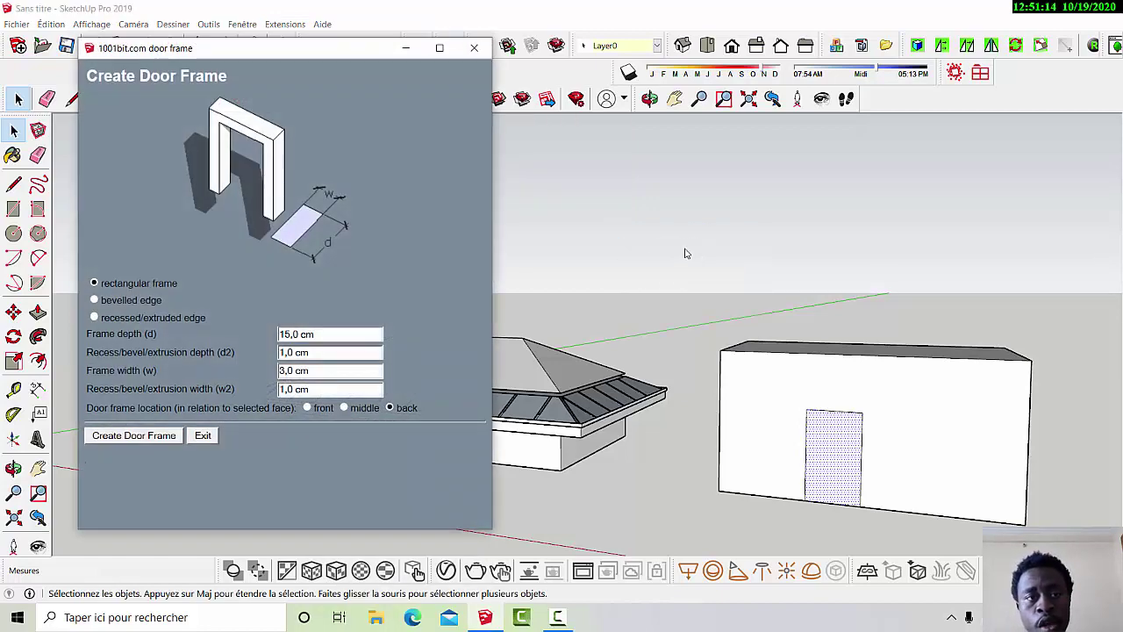
{"action": "left_click_drag", "start_coordinate": [338, 58], "coordinate": [340, 30]}
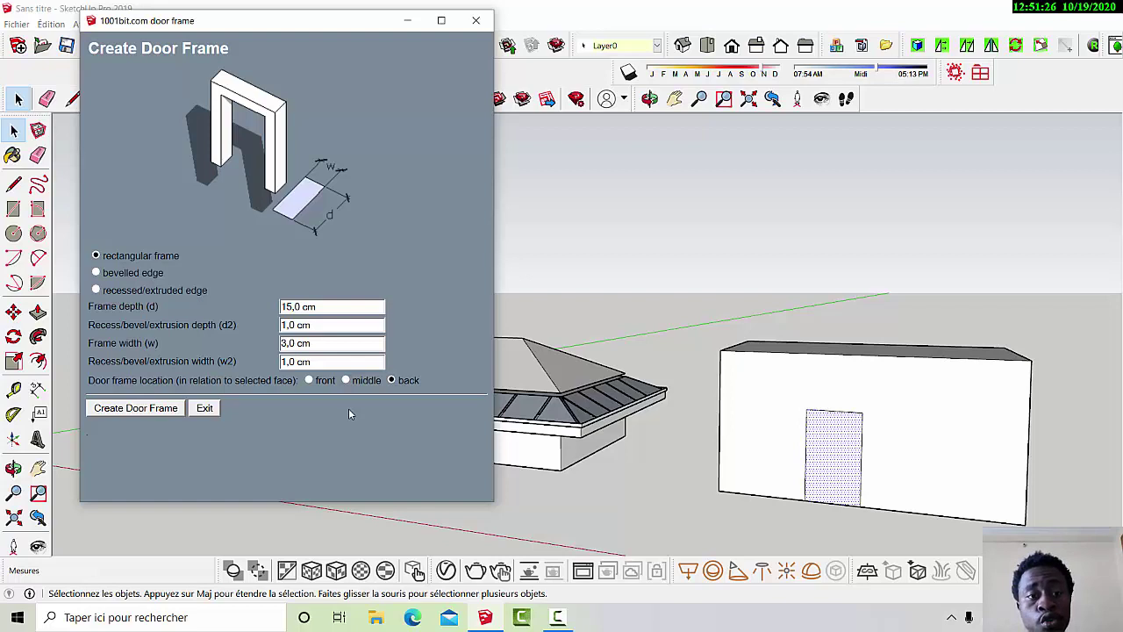
{"action": "left_click", "coordinate": [166, 412]}
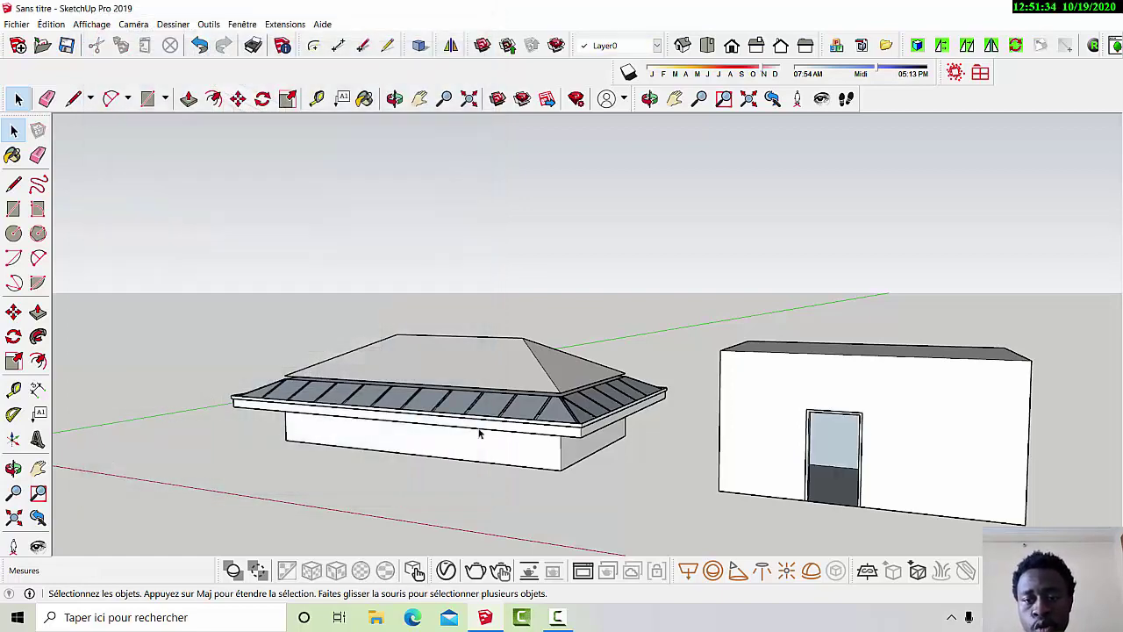
Examine the framed door opening in the box's front wall from near and far.
{"action": "scroll", "coordinate": [1033, 517], "scroll_direction": "down", "scroll_amount": 2}
{"action": "scroll", "coordinate": [930, 477], "scroll_direction": "down", "scroll_amount": 1}
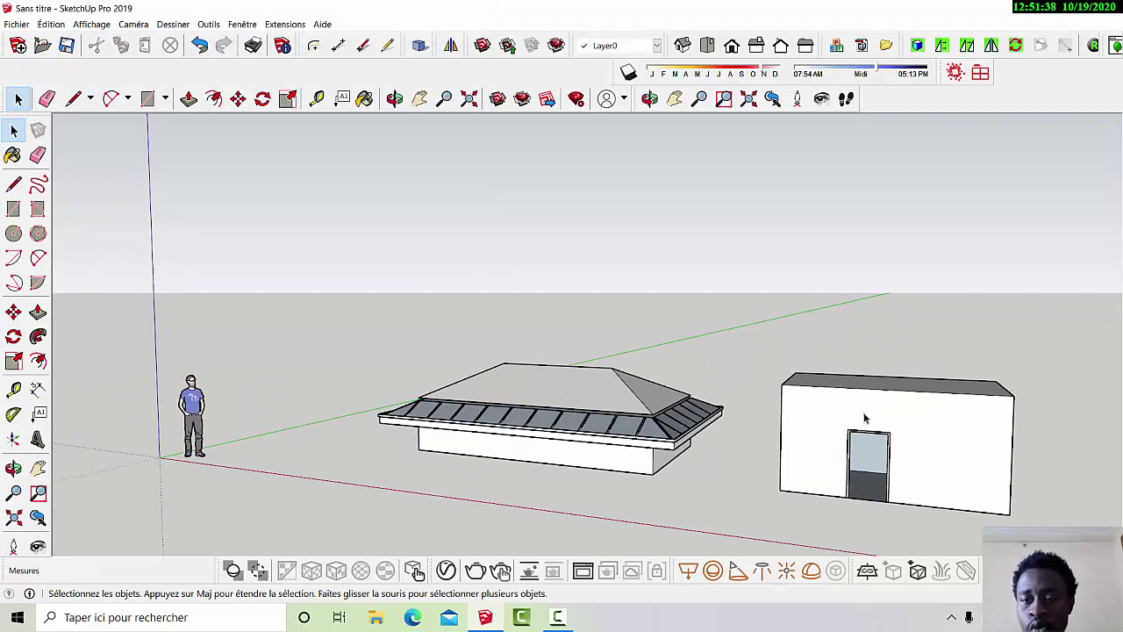
{"action": "scroll", "coordinate": [1072, 463], "scroll_direction": "up", "scroll_amount": 1}
{"action": "scroll", "coordinate": [1055, 466], "scroll_direction": "up", "scroll_amount": 2}
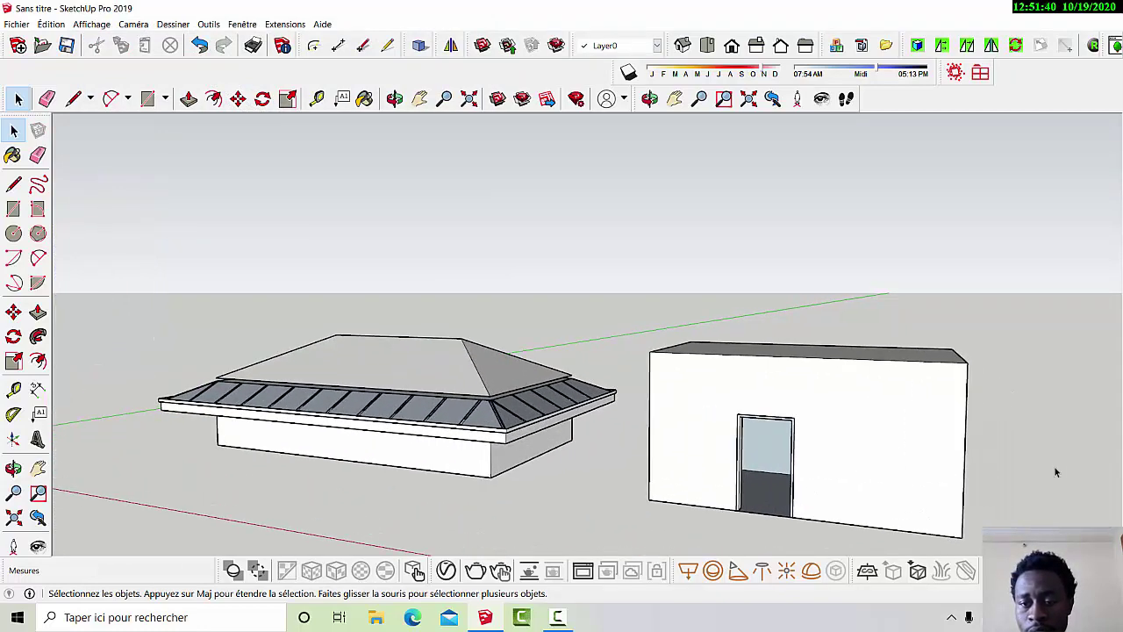
{"action": "scroll", "coordinate": [728, 471], "scroll_direction": "up", "scroll_amount": 2}
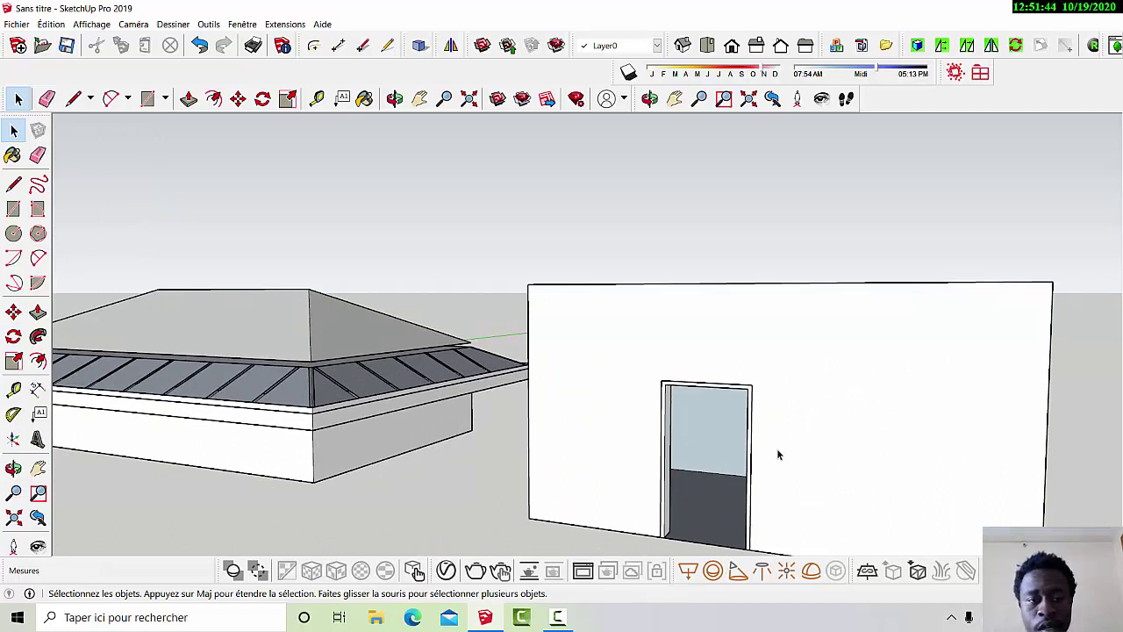
{"action": "scroll", "coordinate": [702, 450], "scroll_direction": "down", "scroll_amount": 1}
{"action": "scroll", "coordinate": [707, 450], "scroll_direction": "up", "scroll_amount": 1}
{"action": "scroll", "coordinate": [728, 436], "scroll_direction": "down", "scroll_amount": 1}
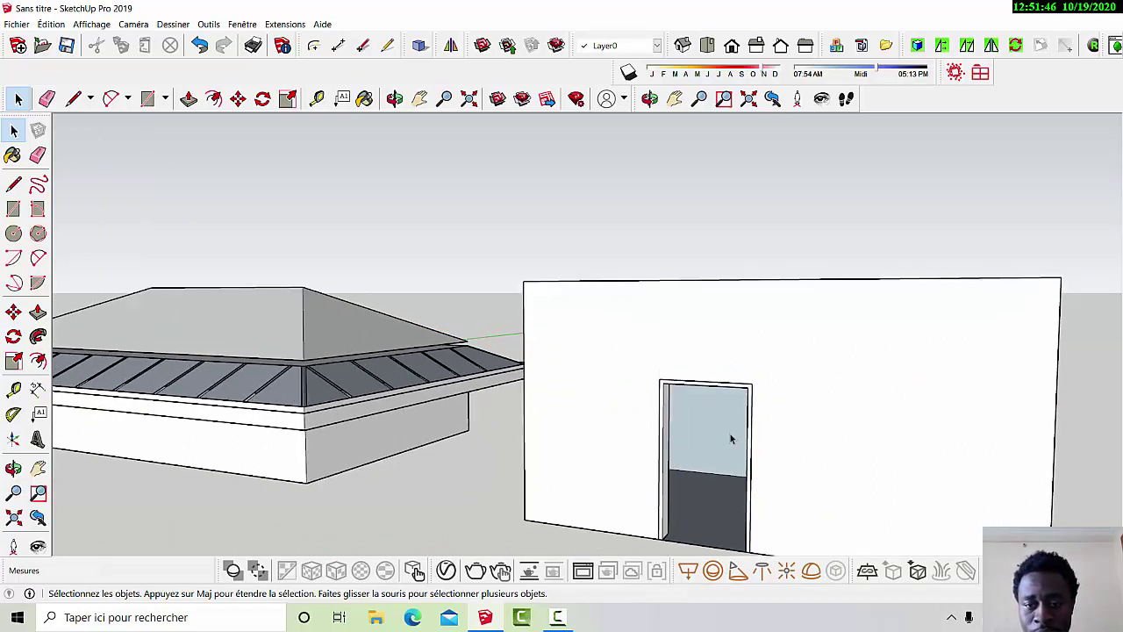
{"action": "scroll", "coordinate": [822, 430], "scroll_direction": "down", "scroll_amount": 2}
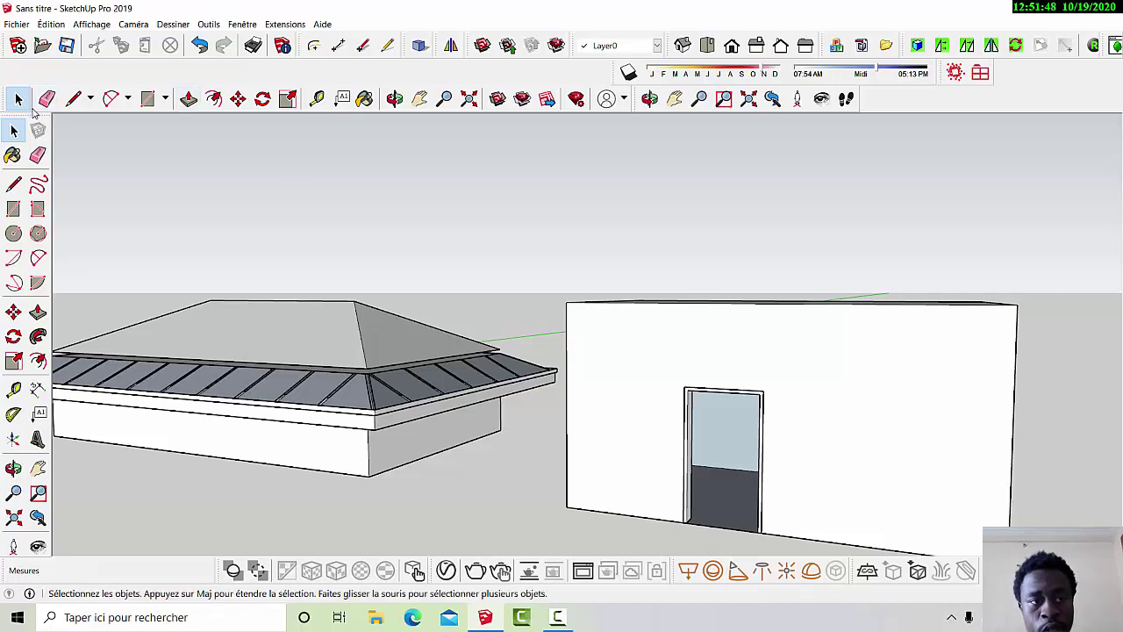
Draw a second door outline about 116 cm tall on the front wall, to the right of the framed door.
{"action": "left_click", "coordinate": [73, 99]}
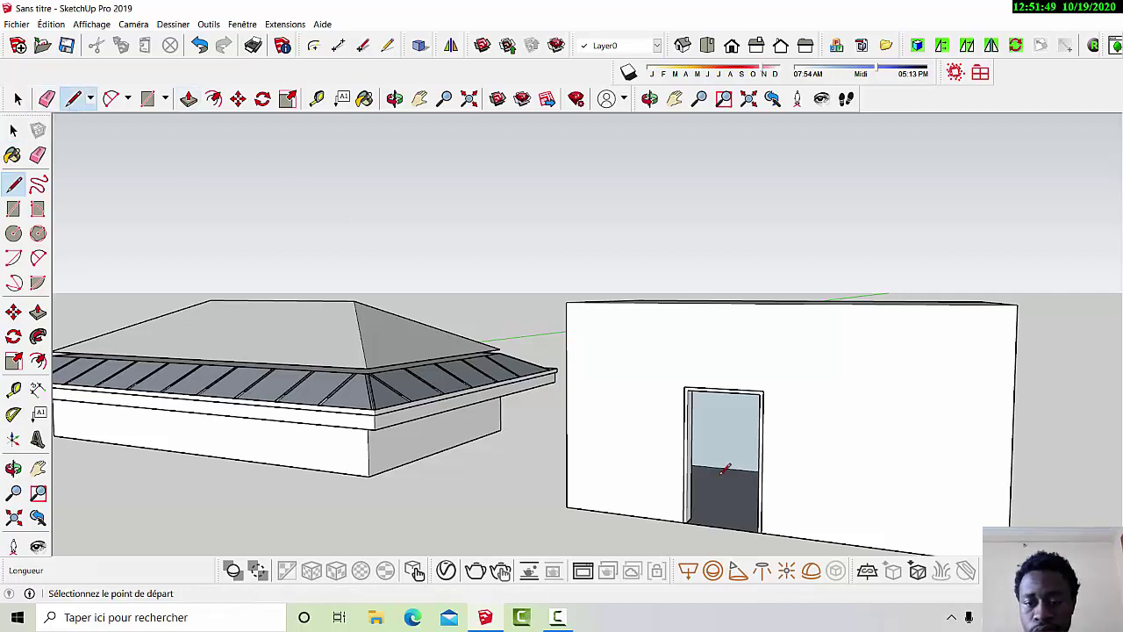
{"action": "left_click", "coordinate": [832, 542]}
{"action": "left_click", "coordinate": [834, 402]}
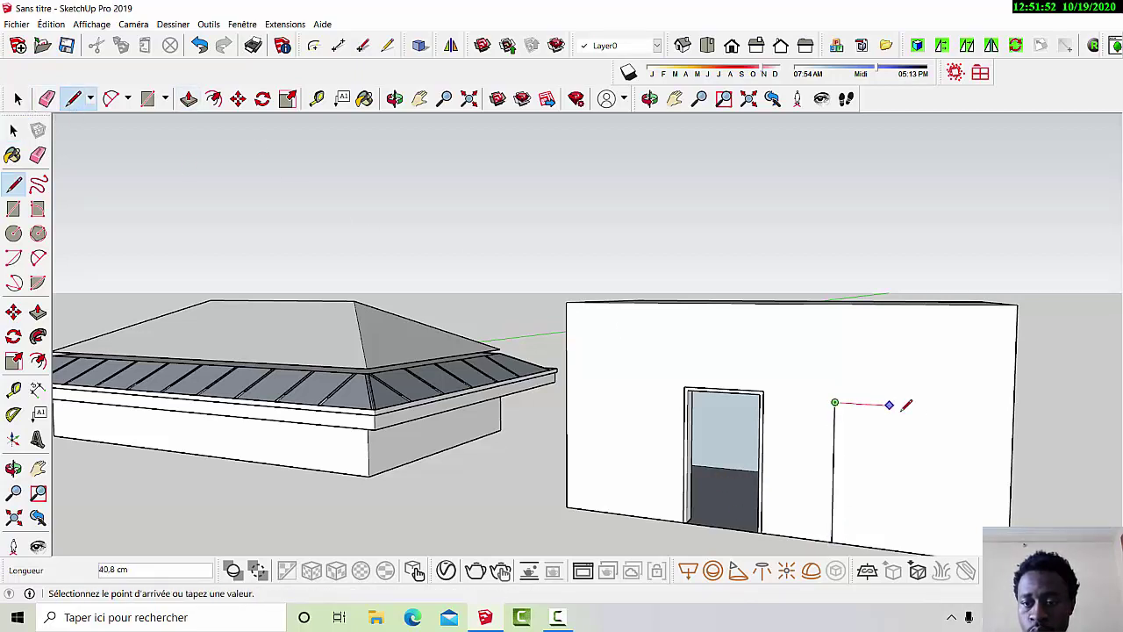
{"action": "left_click", "coordinate": [917, 406]}
{"action": "scroll", "coordinate": [829, 414], "scroll_direction": "down", "scroll_amount": 1}
{"action": "scroll", "coordinate": [830, 411], "scroll_direction": "down", "scroll_amount": 1}
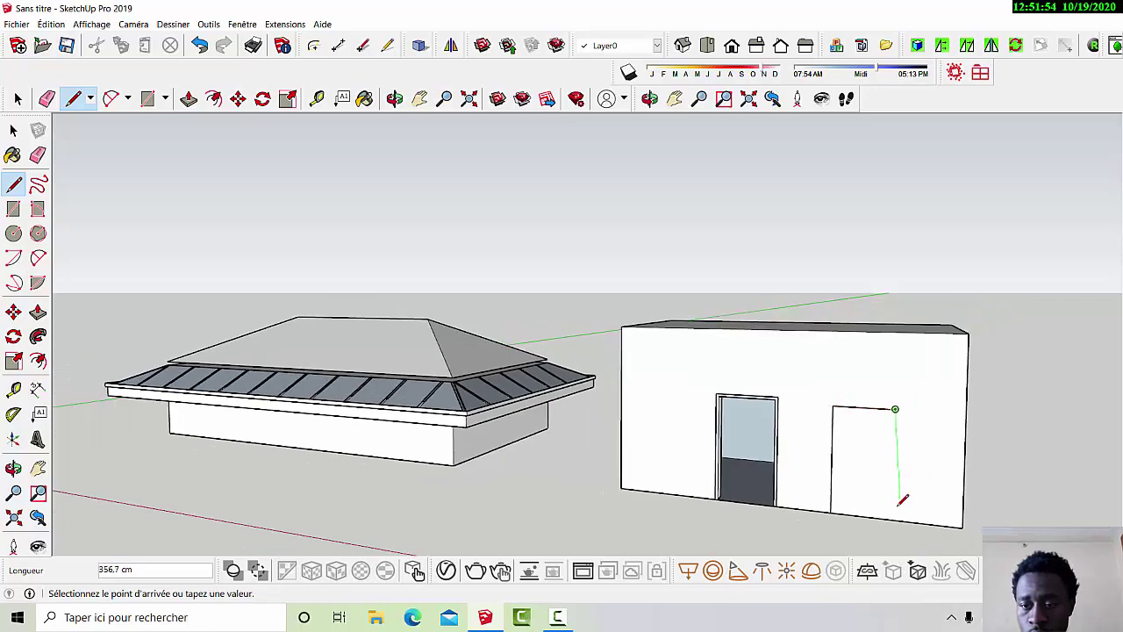
{"action": "left_click", "coordinate": [894, 516]}
{"action": "left_click", "coordinate": [189, 98]}
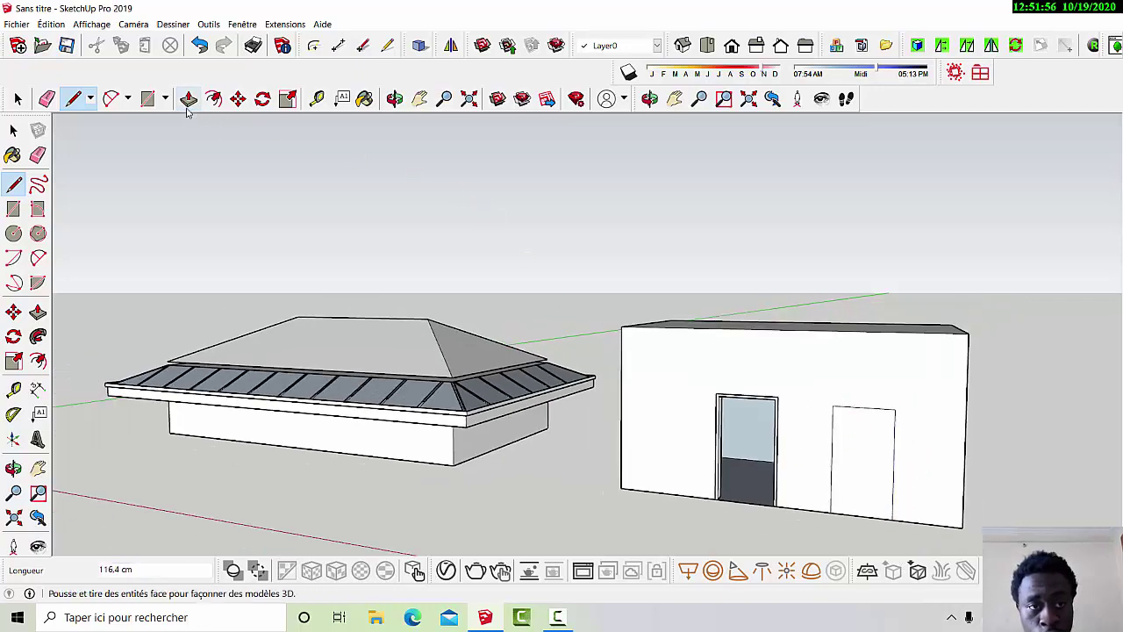
{"action": "left_click", "coordinate": [878, 497]}
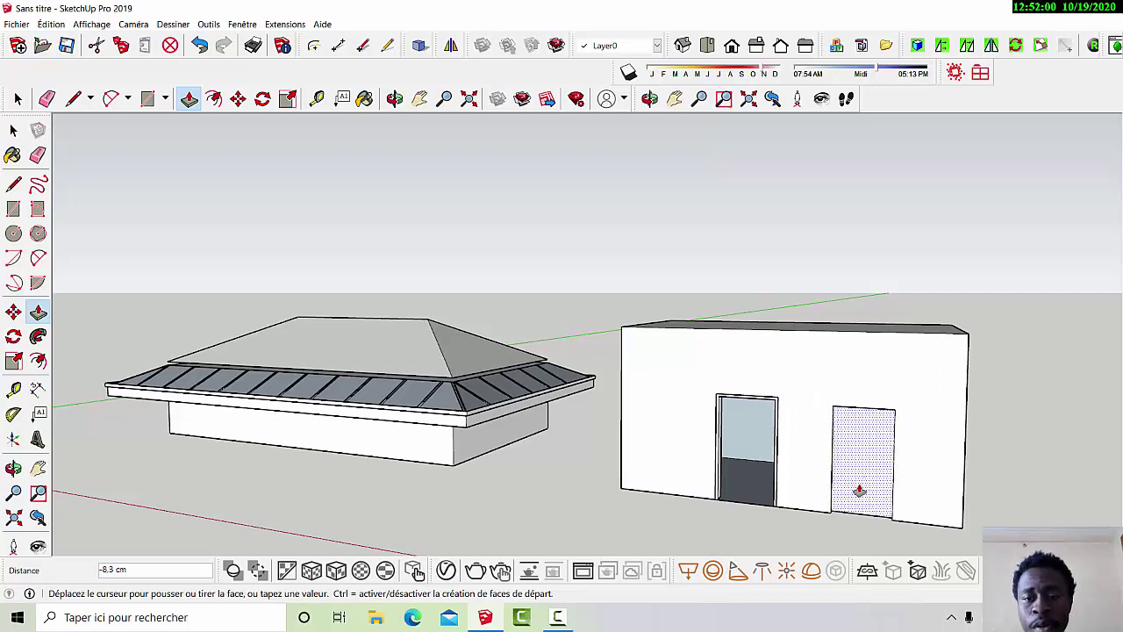
{"action": "left_click", "coordinate": [860, 492]}
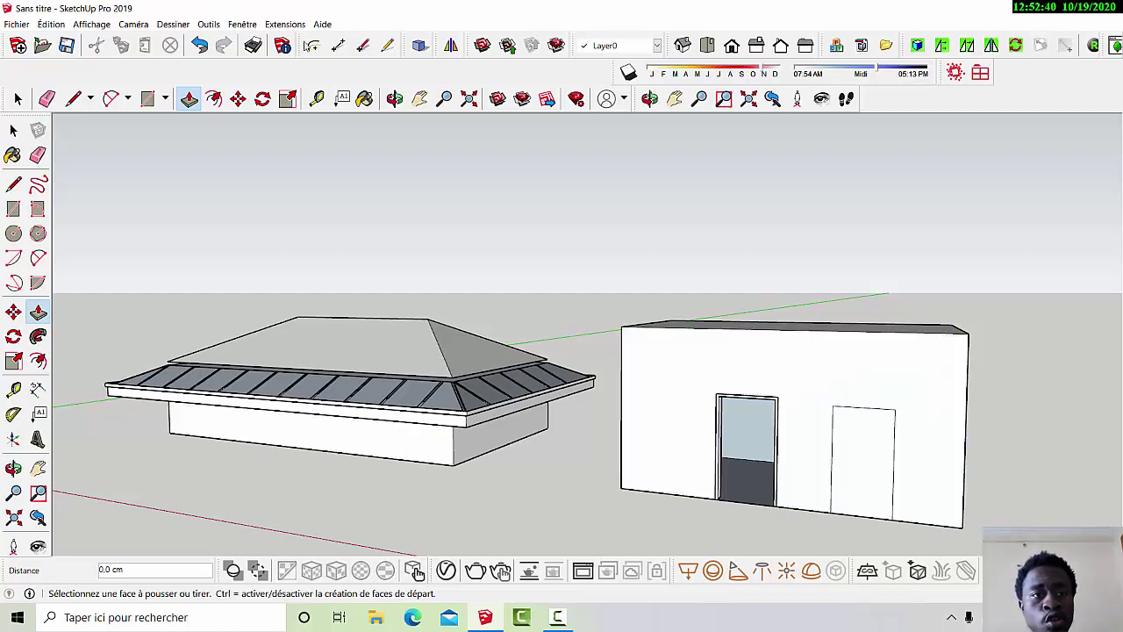
Look through the Laubwerk extension's plant library of tree models and close the browser.
{"action": "left_click", "coordinate": [285, 24]}
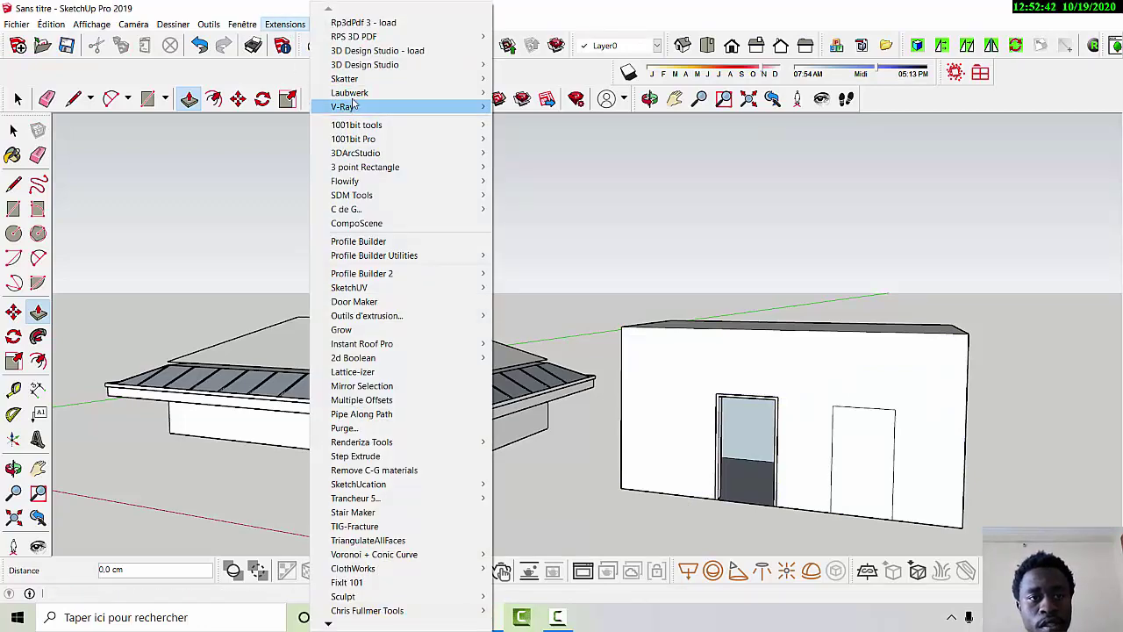
{"action": "mouse_move", "coordinate": [354, 98]}
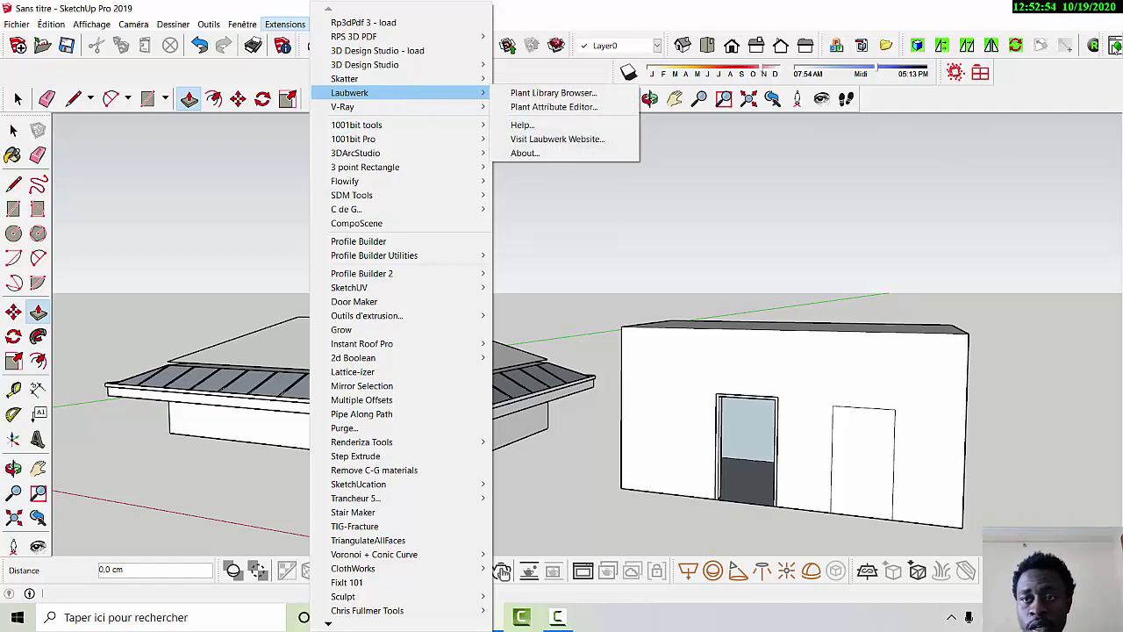
{"action": "left_click", "coordinate": [1115, 47]}
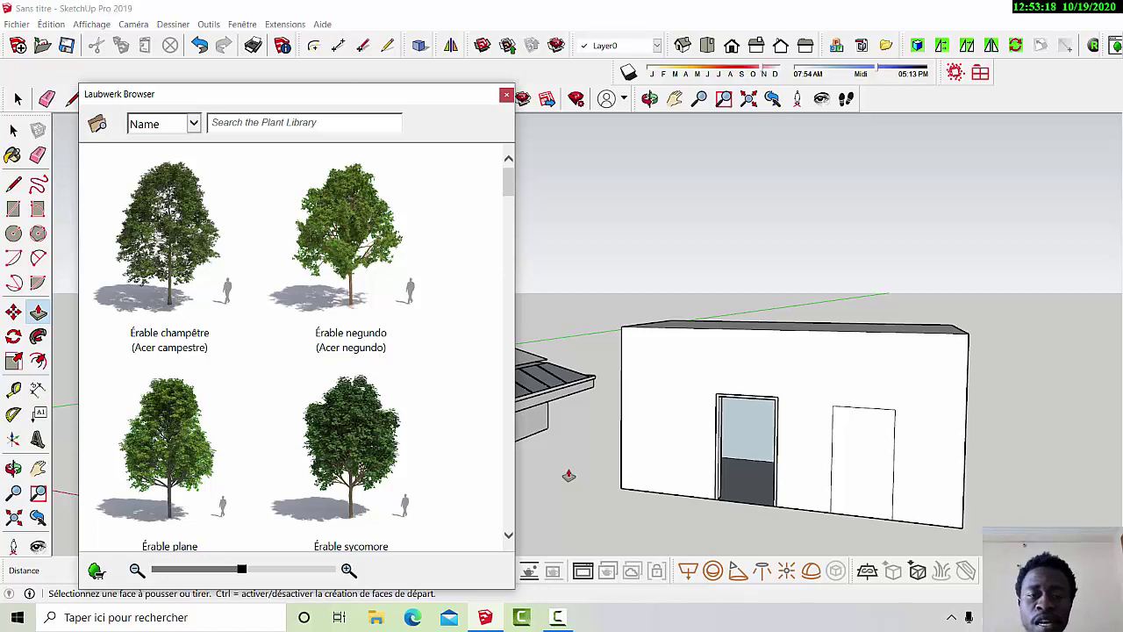
{"action": "left_click", "coordinate": [503, 97]}
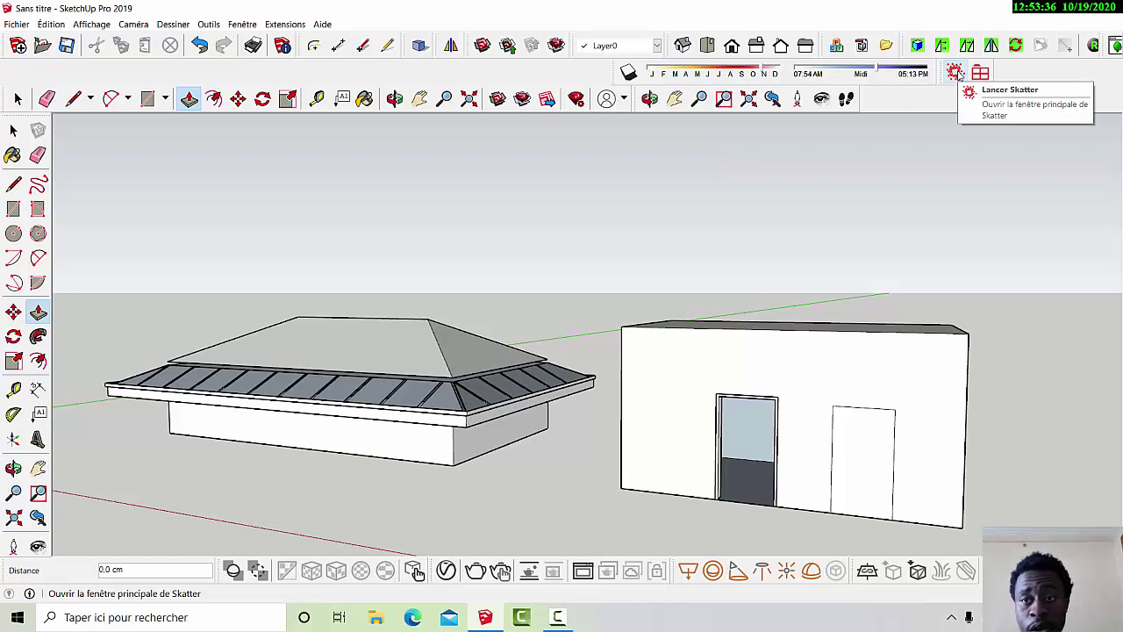
Launch the Skatter extension's main window and dismiss its licence notice.
{"action": "left_click", "coordinate": [957, 73]}
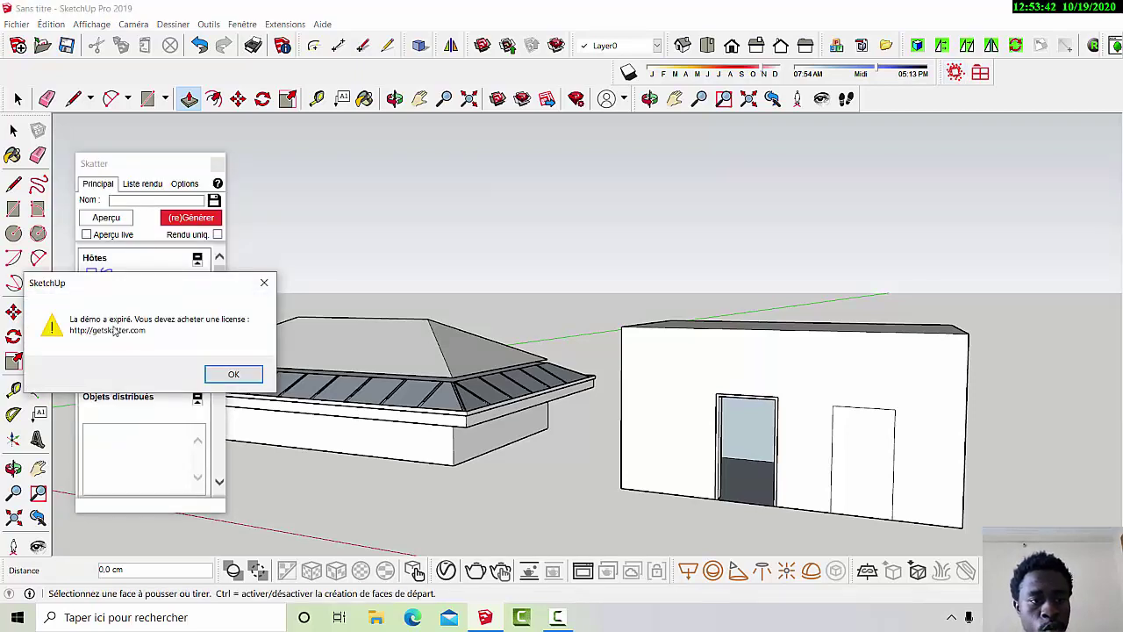
{"action": "left_click", "coordinate": [249, 373]}
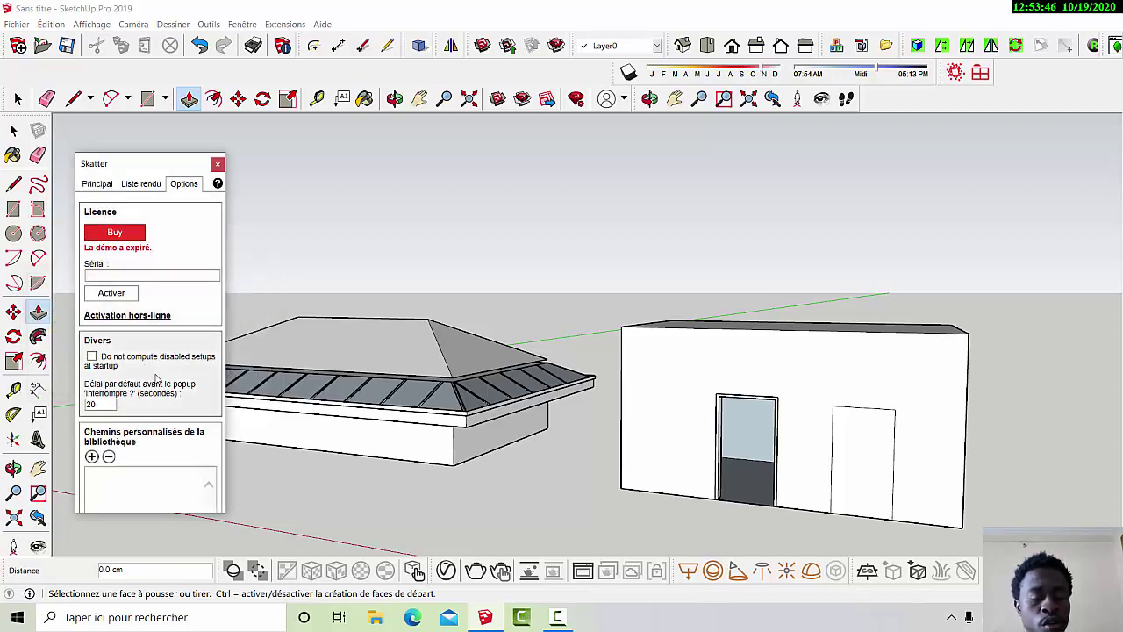